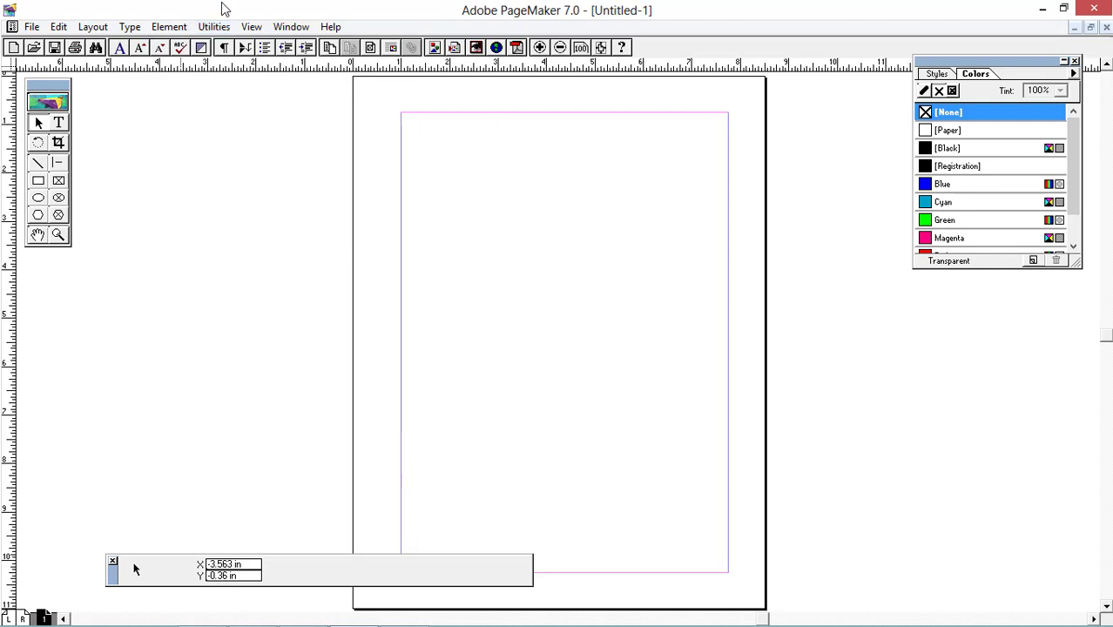
Draw a rectangle about 2.67 in wide and 1.61 in high in the upper part of the page
click(39, 183)
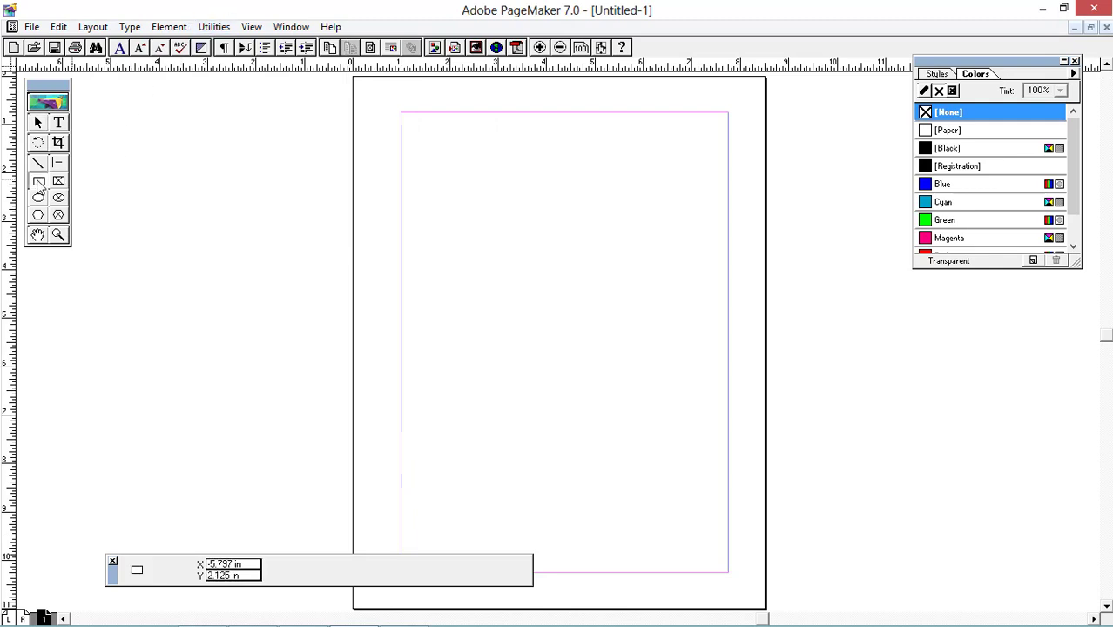
click(39, 199)
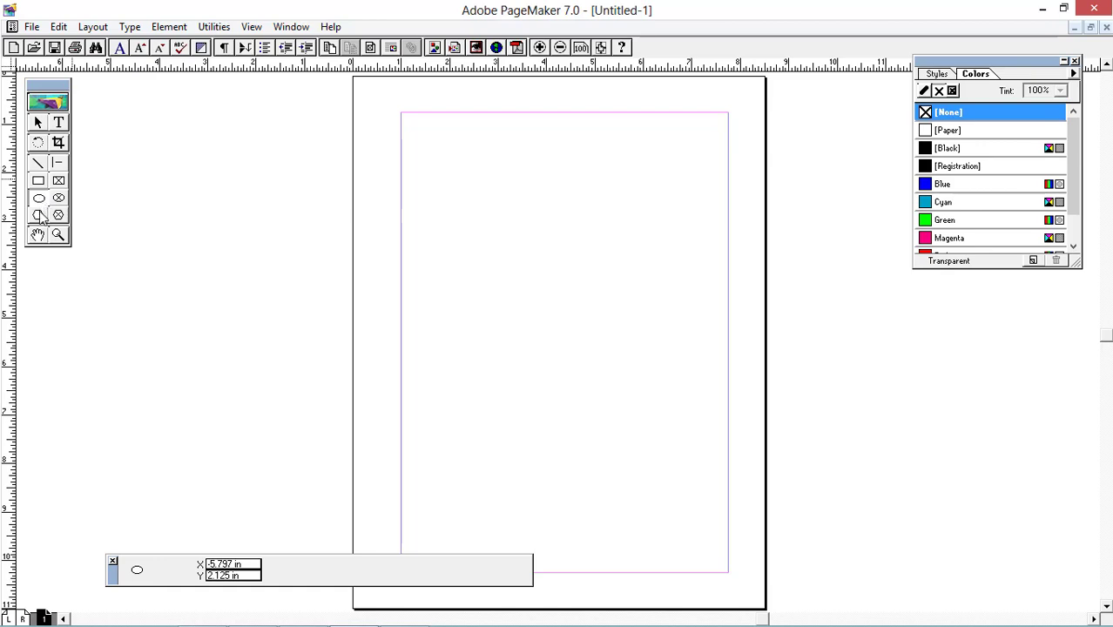
click(39, 216)
click(38, 182)
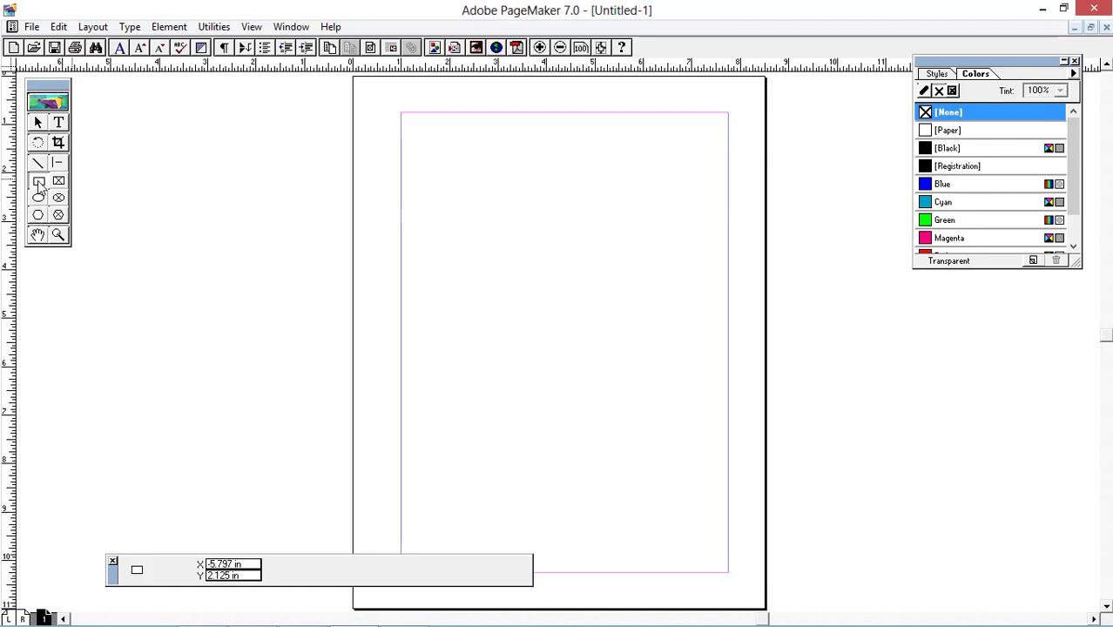
drag(472, 168, 599, 244)
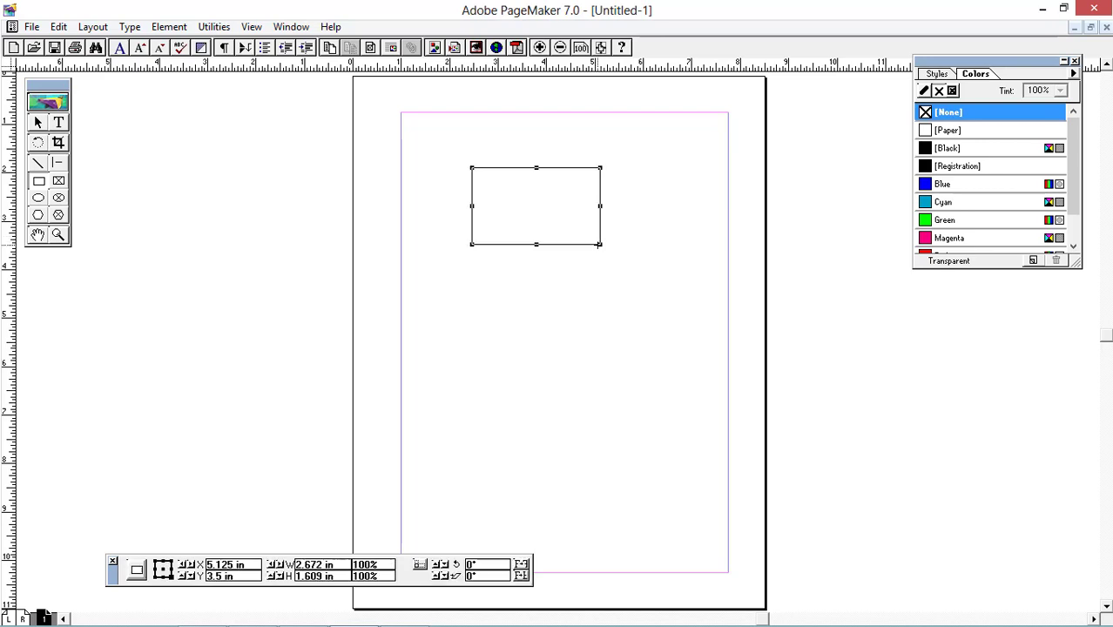
Draw an ellipse about 2.06 by 1.78 in below the rectangle and a hexagon about 2.05 by 1.52 in beneath it
click(38, 199)
drag(485, 289, 584, 375)
click(38, 215)
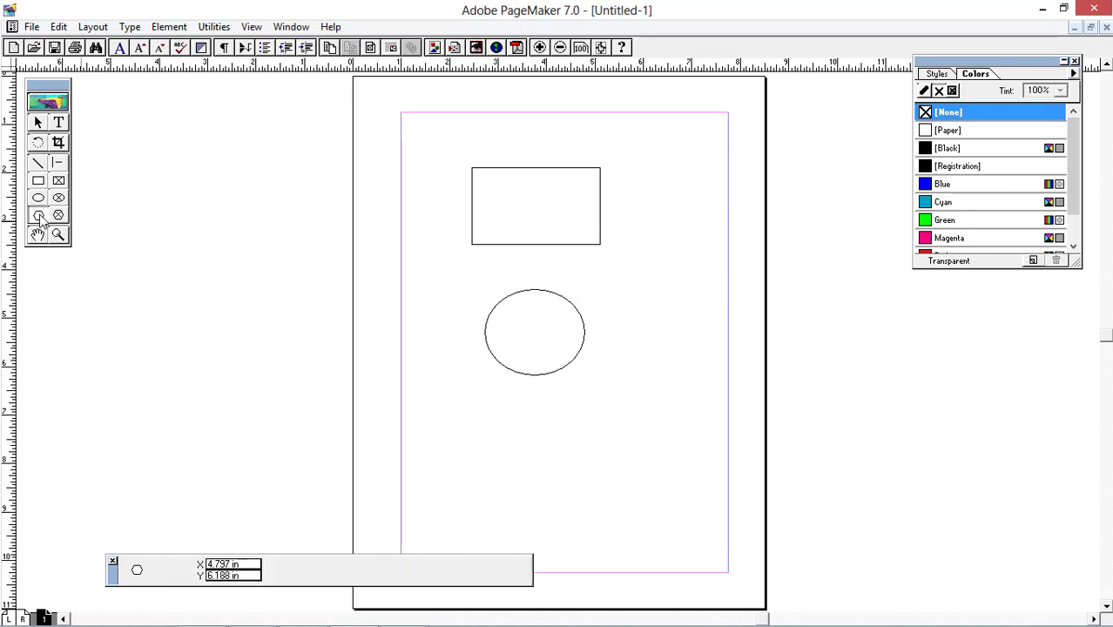
drag(492, 401, 590, 476)
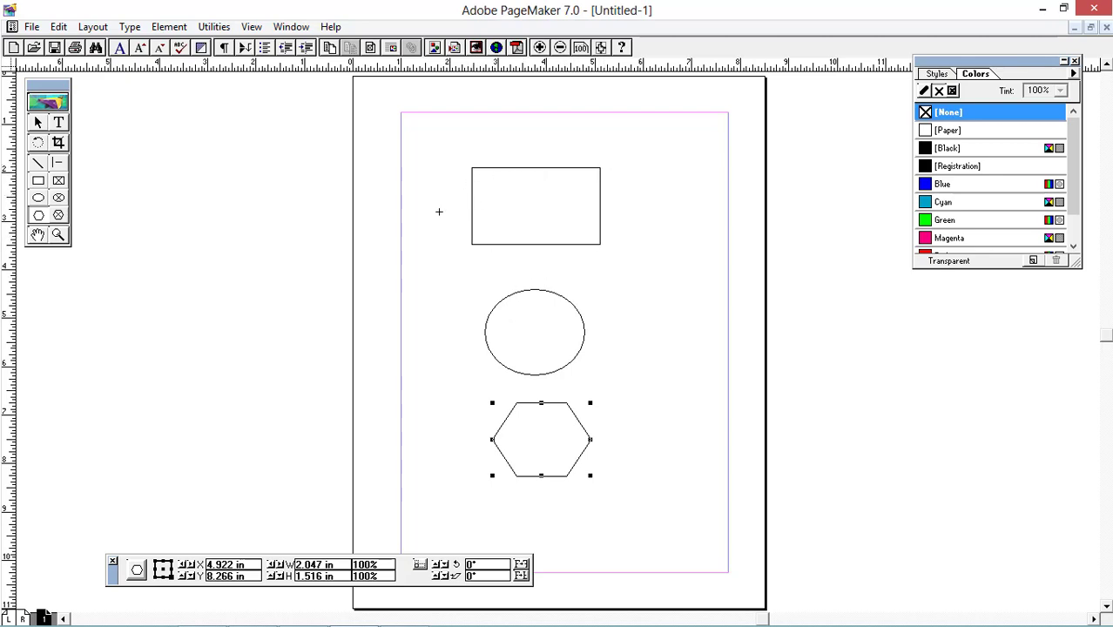
Switch to the Pointer tool and select the rectangle, ellipse and hexagon individually by their outlines
click(39, 123)
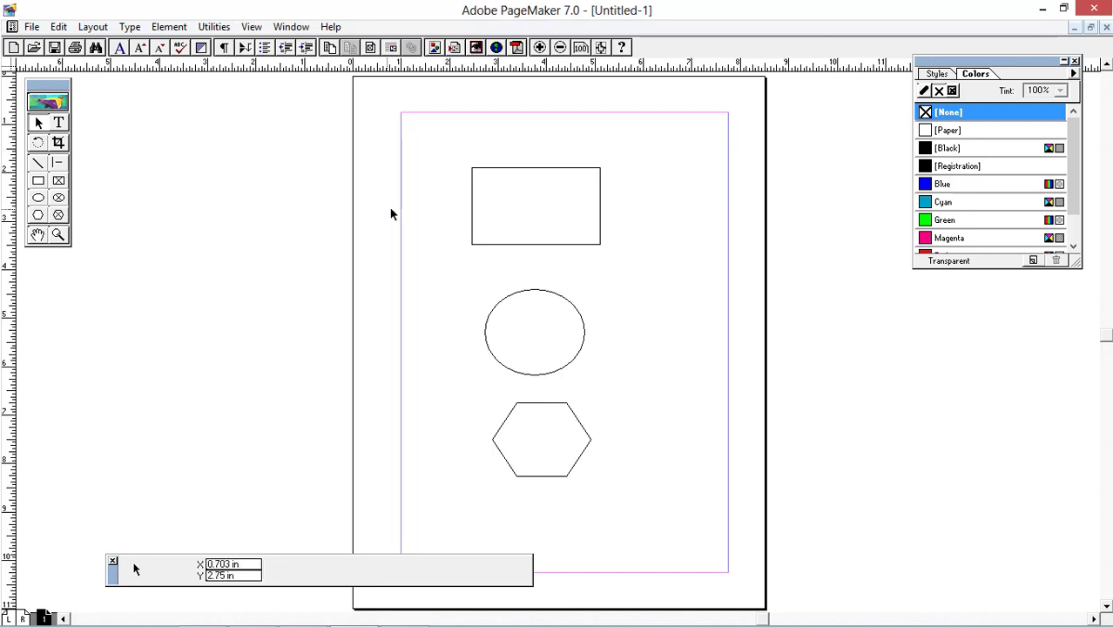
click(513, 169)
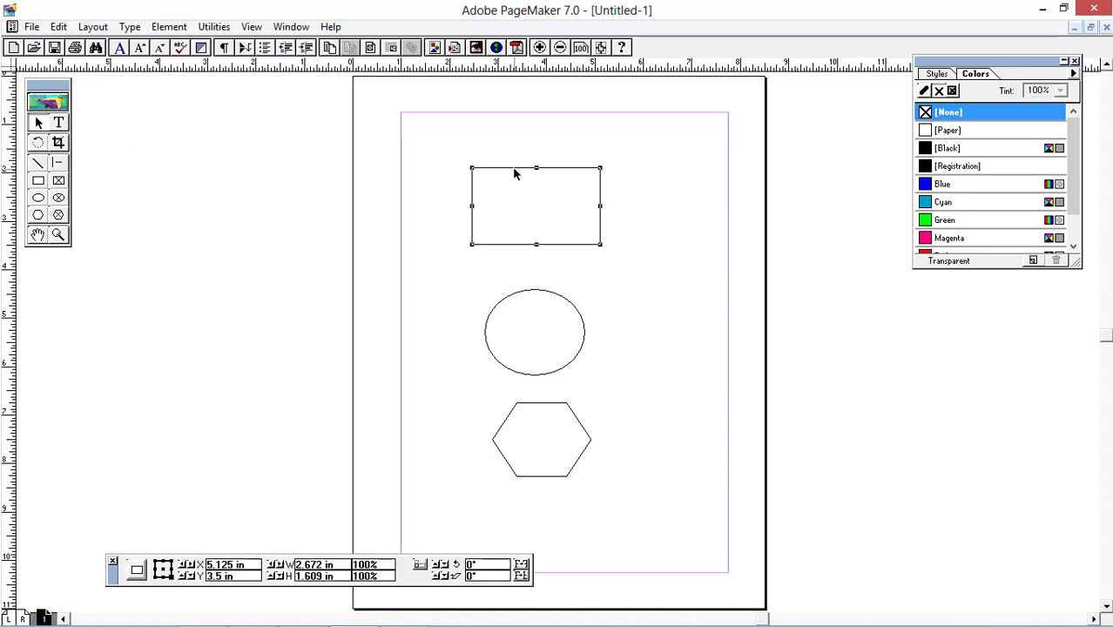
click(535, 297)
click(552, 405)
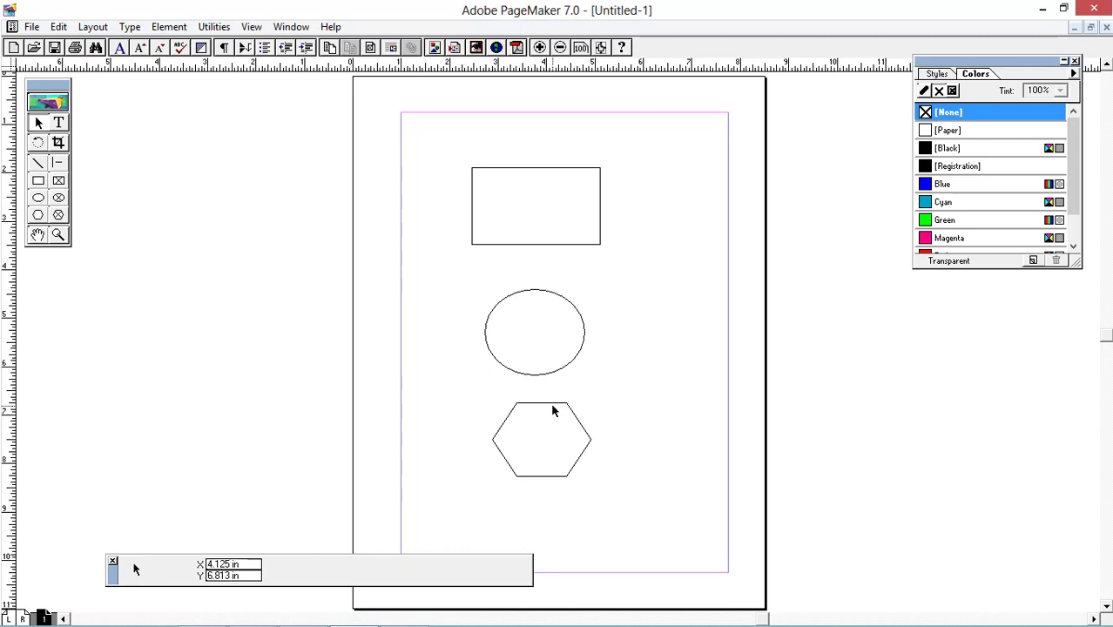
click(542, 403)
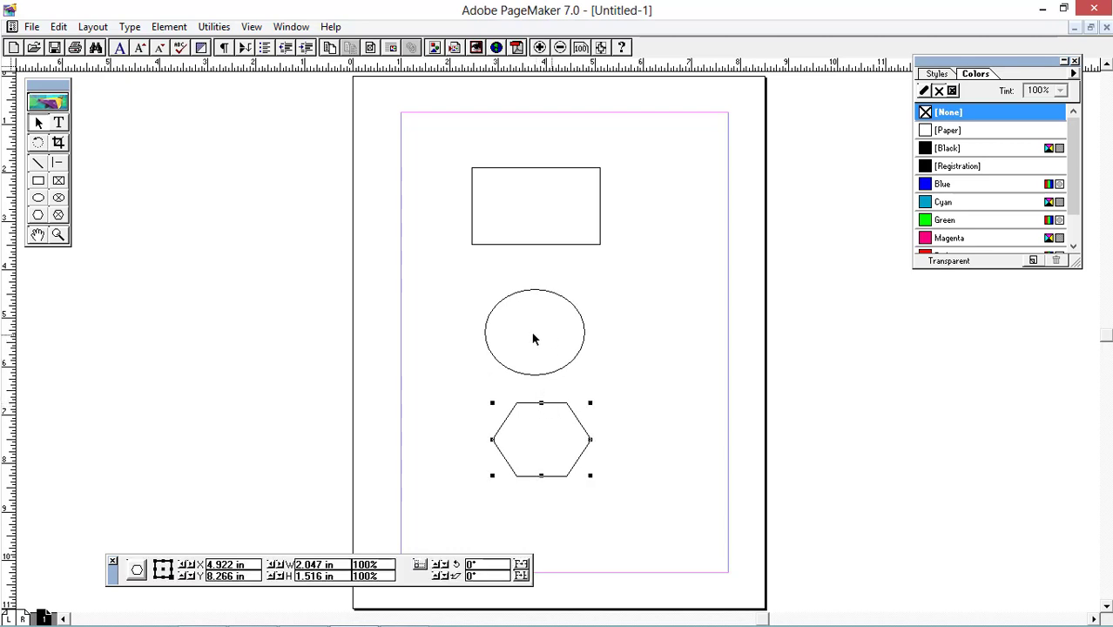
click(566, 244)
click(561, 300)
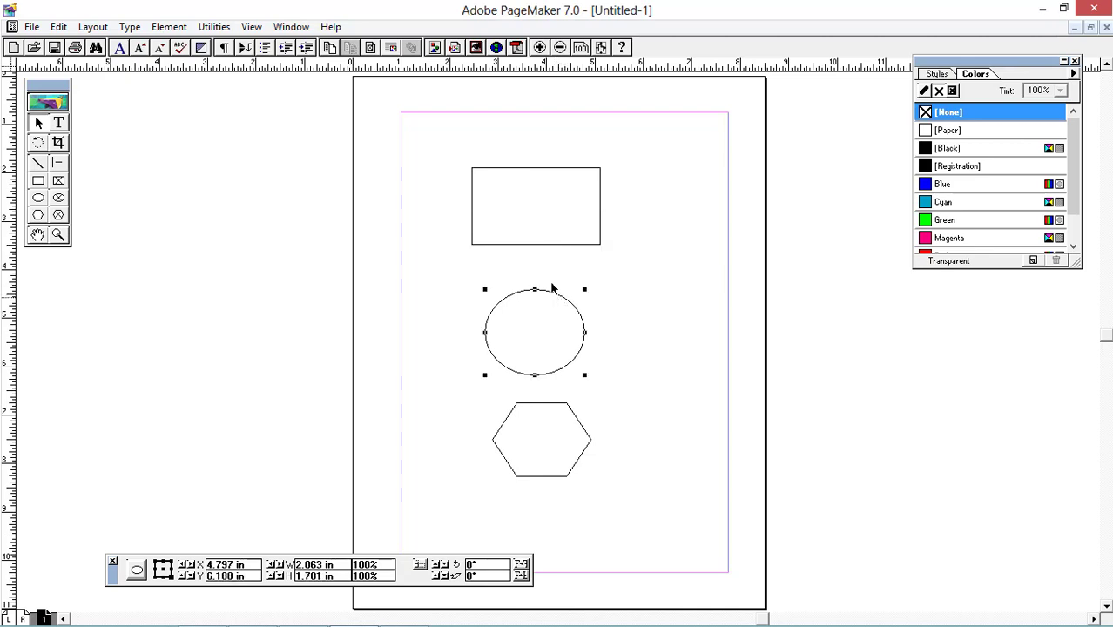
Fill the rectangle with the dense diagonal line pattern
click(523, 168)
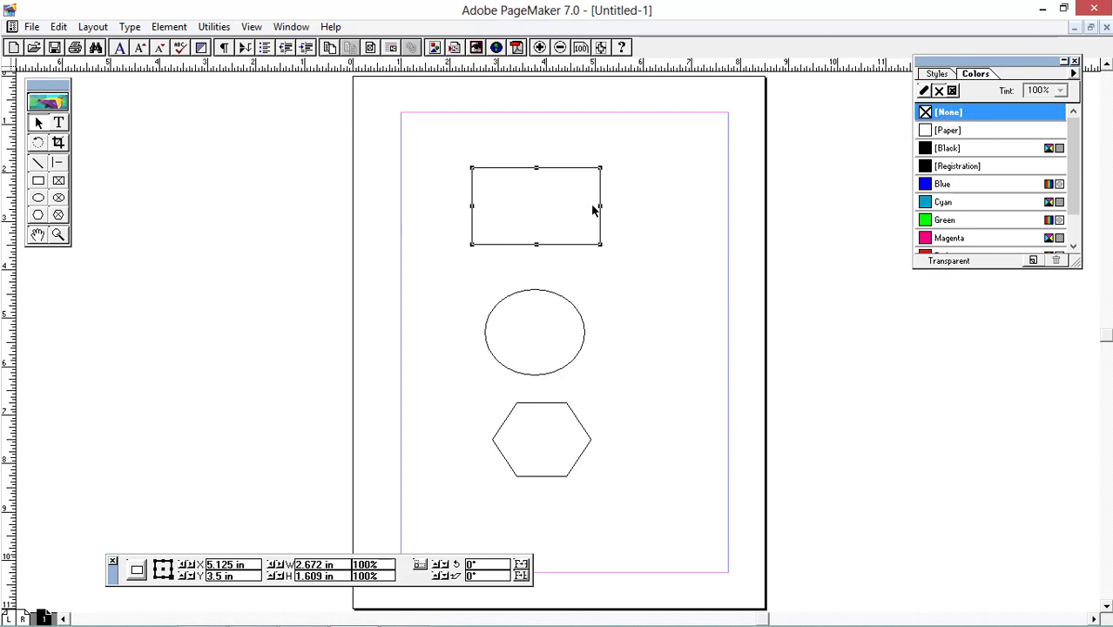
click(177, 29)
mouse_move(180, 46)
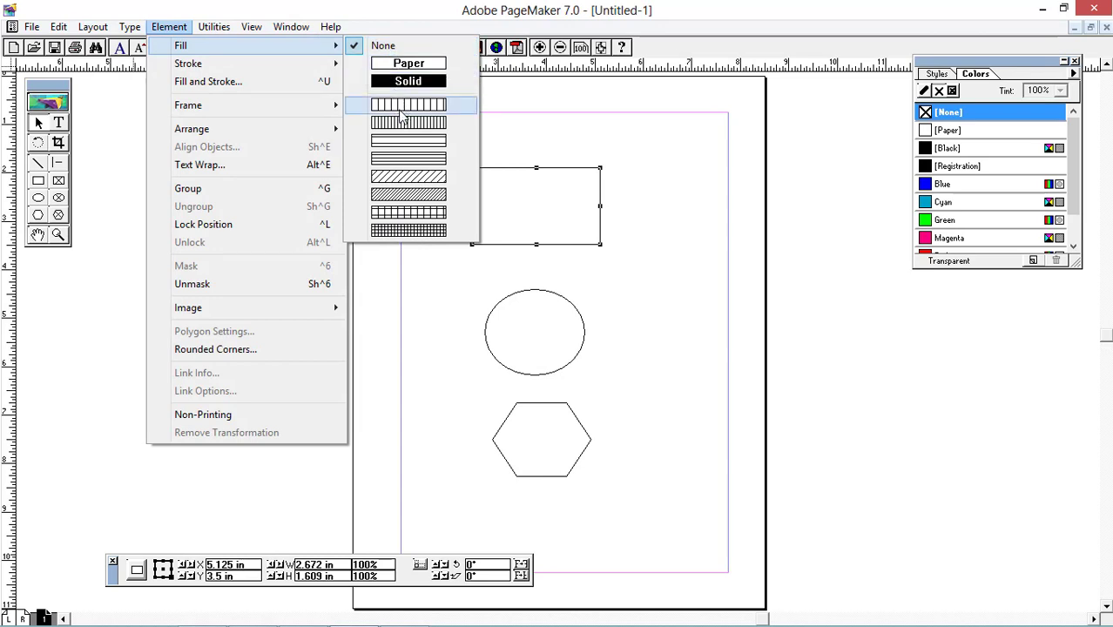
click(408, 194)
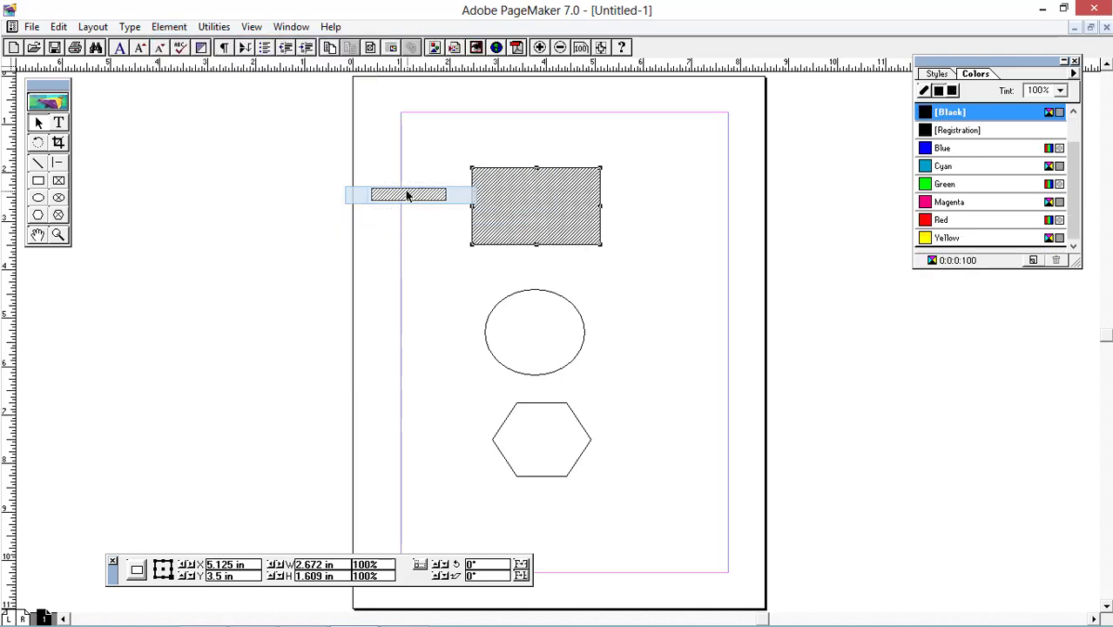
Fill the ellipse with the wide-spaced grid pattern
click(520, 296)
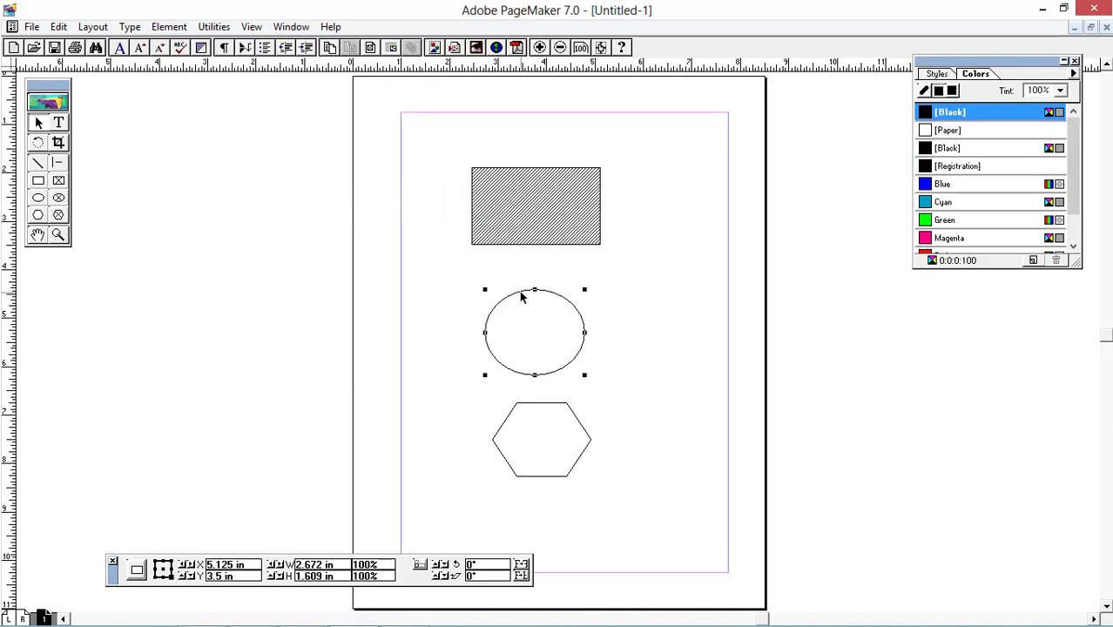
click(169, 26)
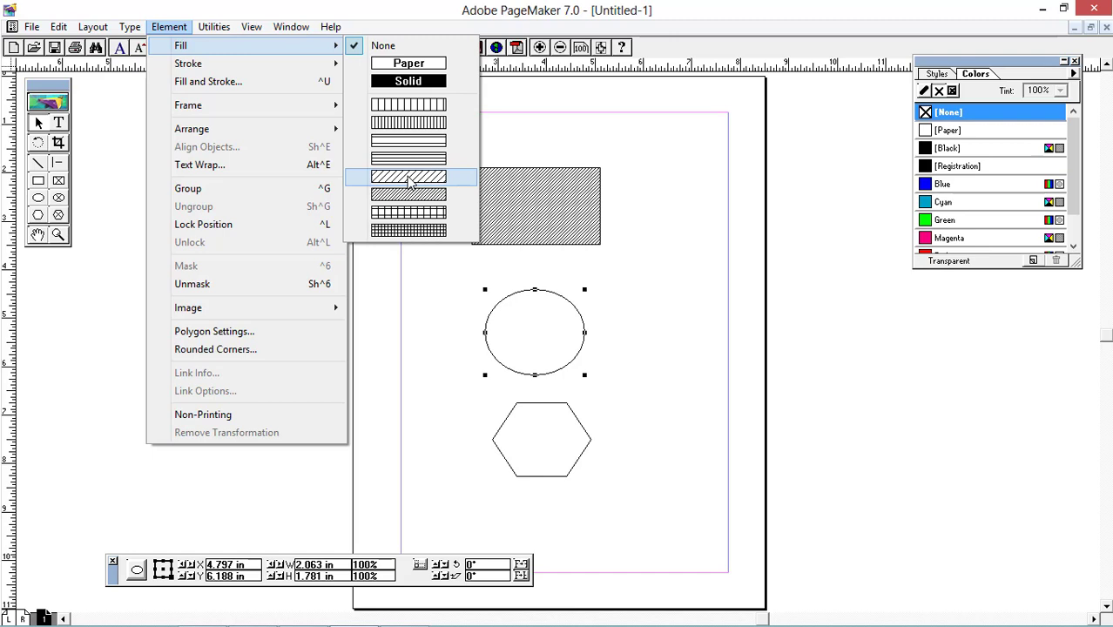
click(408, 215)
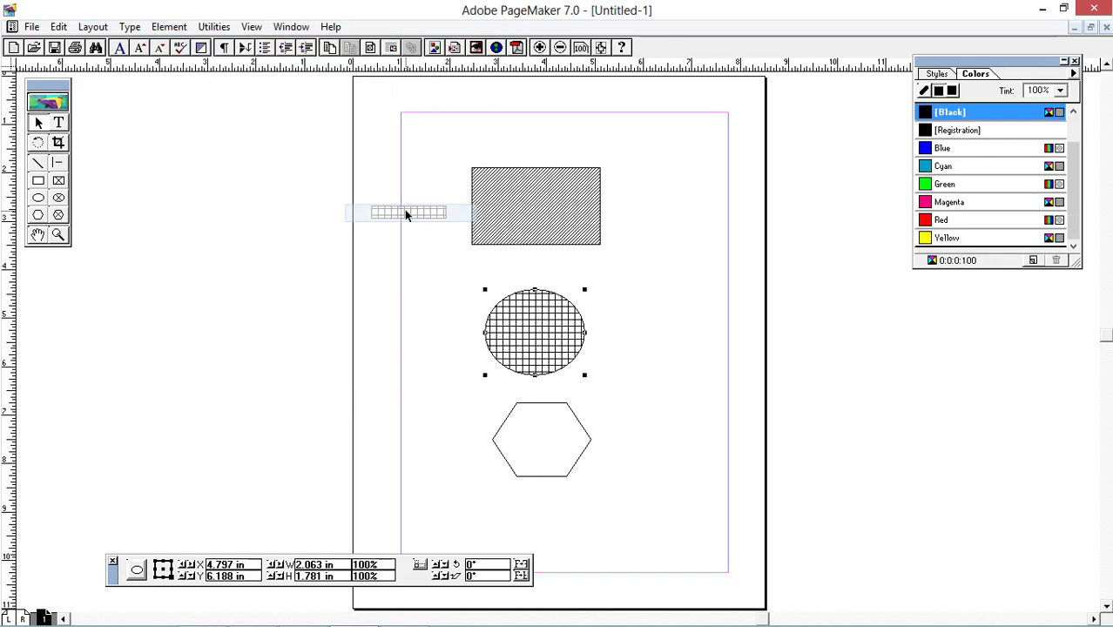
Fill the hexagon with the dense grid pattern
click(534, 406)
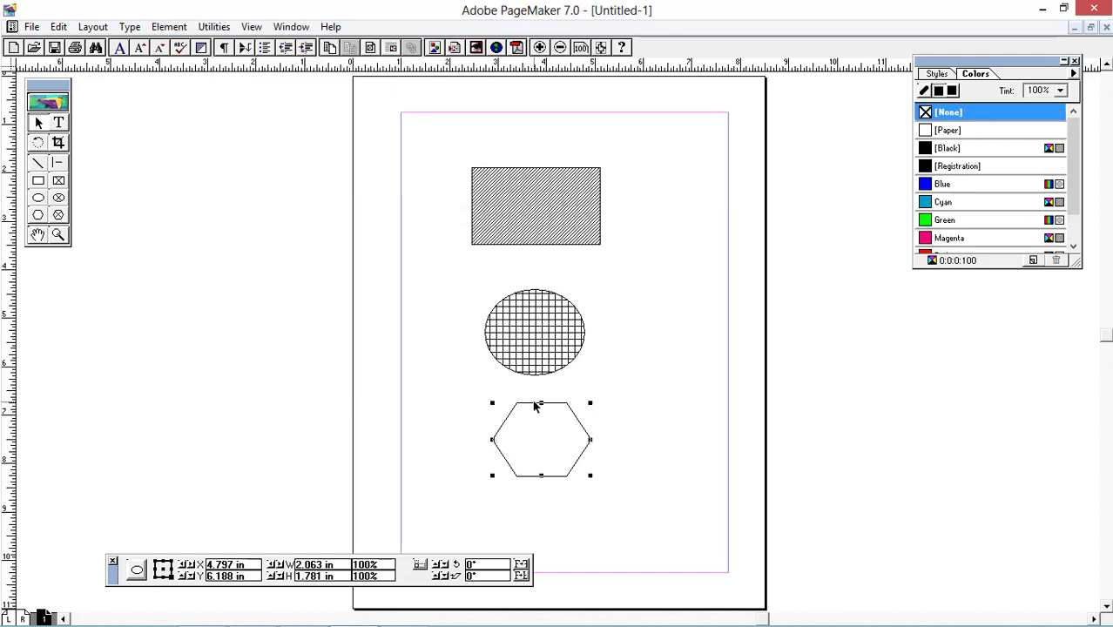
click(169, 27)
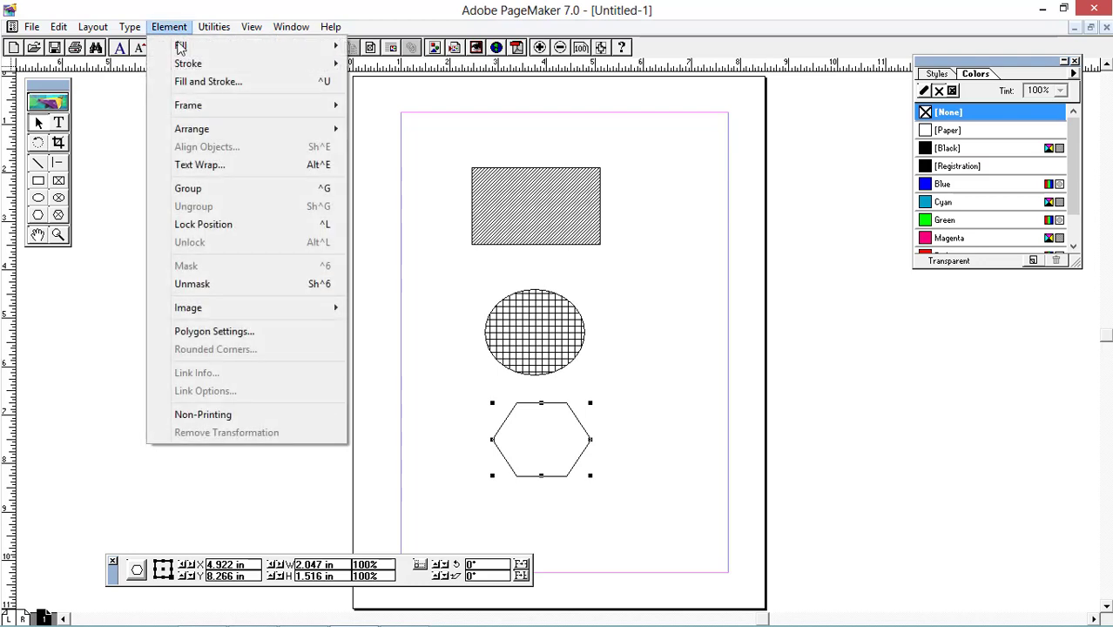
mouse_move(183, 45)
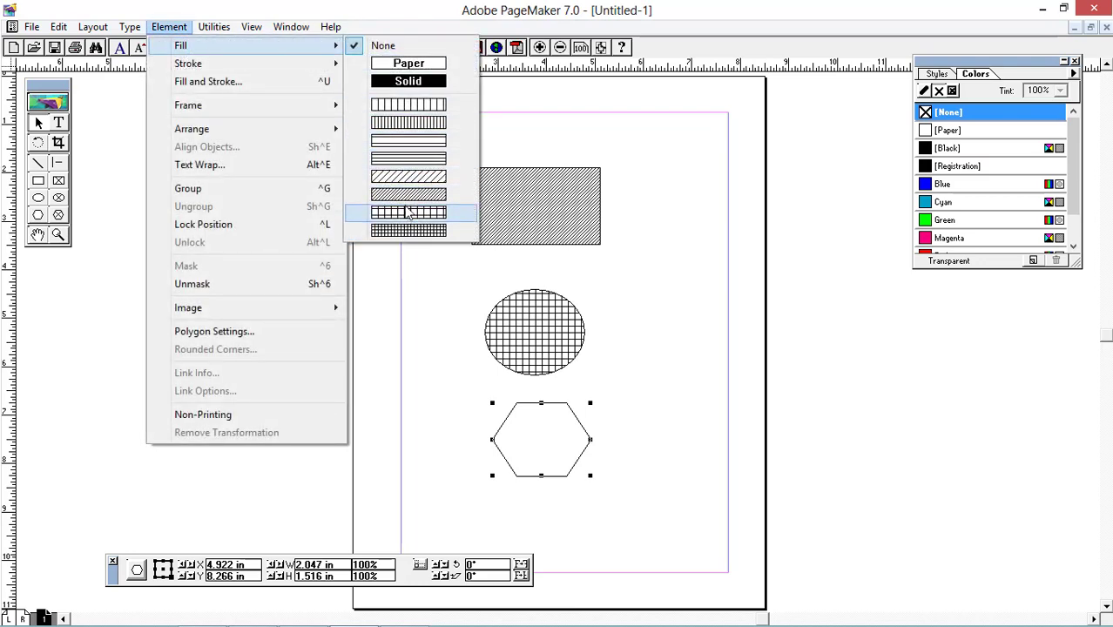
click(414, 232)
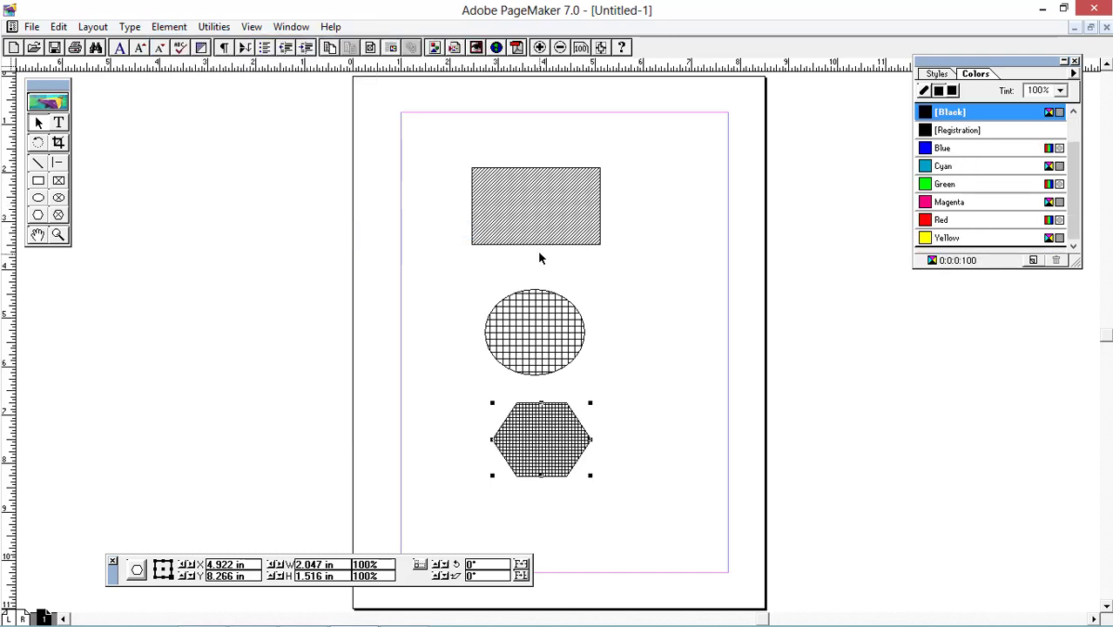
Set the rectangle's stroke to the solid 8pt line
click(475, 174)
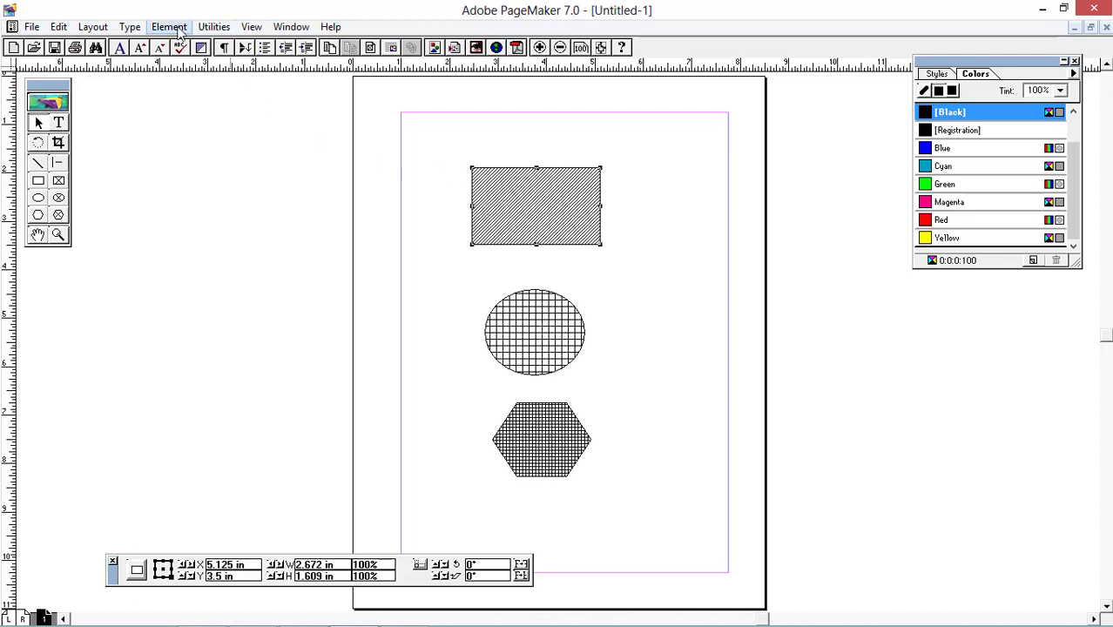
click(174, 29)
mouse_move(196, 60)
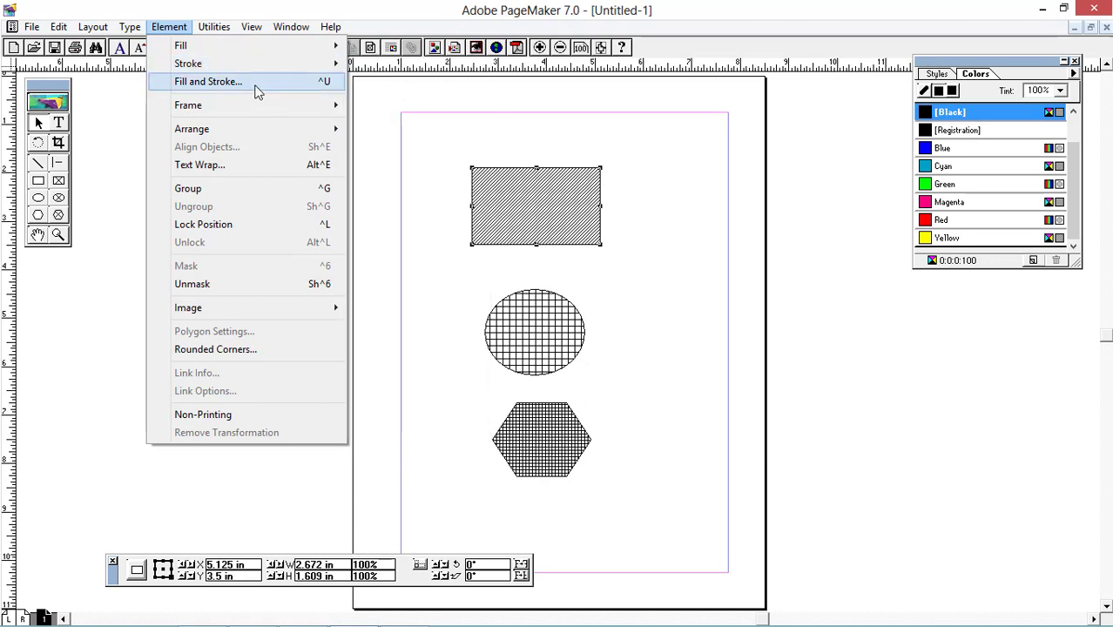
mouse_move(261, 65)
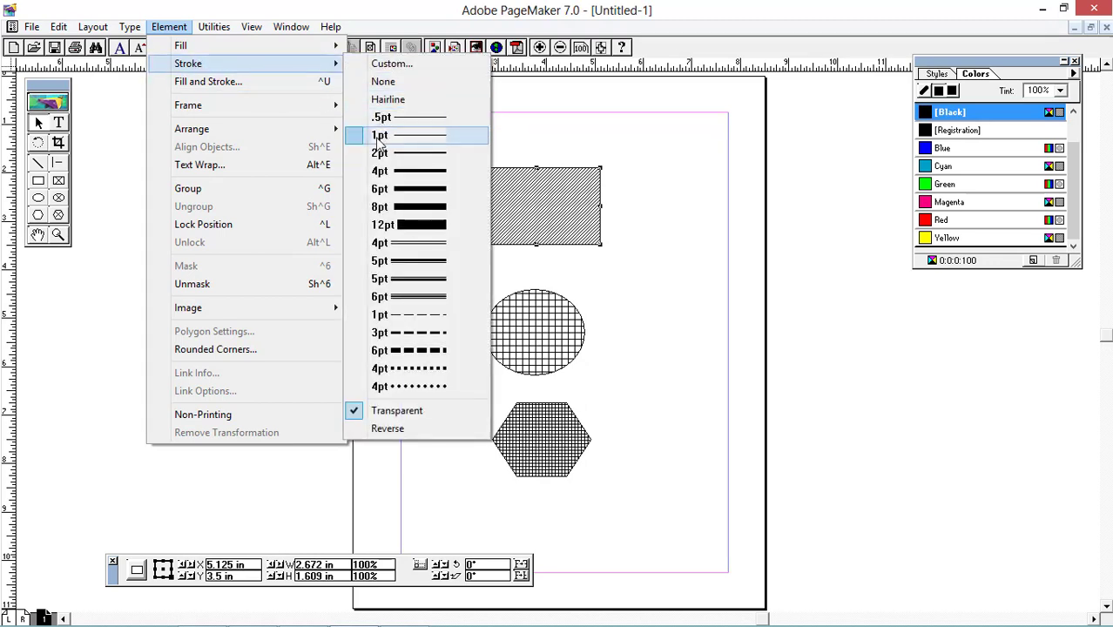
click(432, 210)
Set the ellipse's stroke to the first 5pt double-line style
click(519, 297)
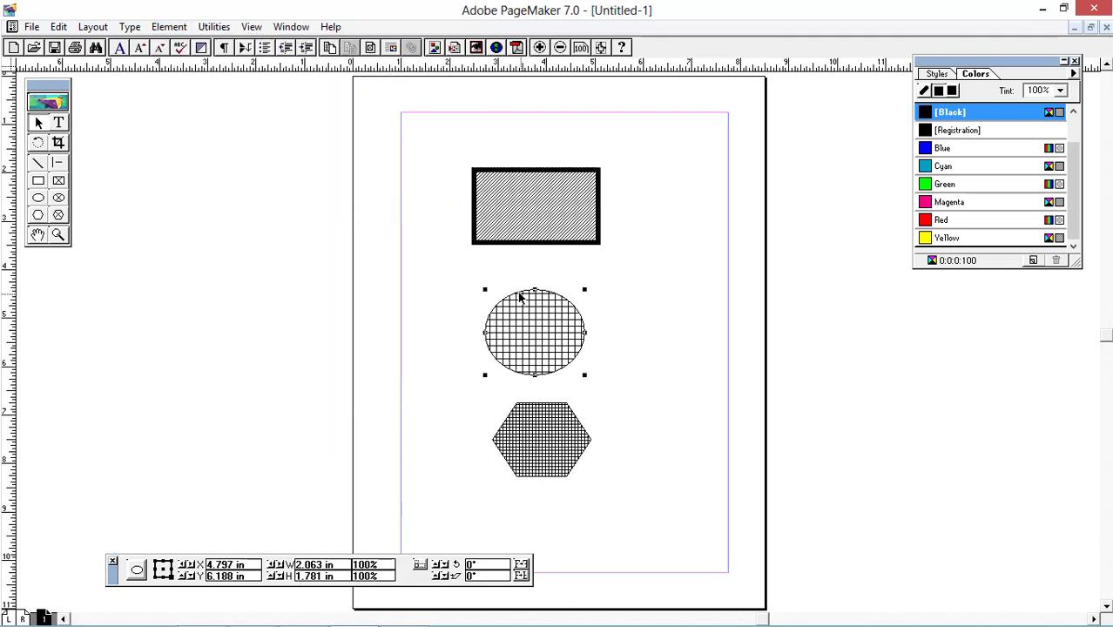
click(169, 26)
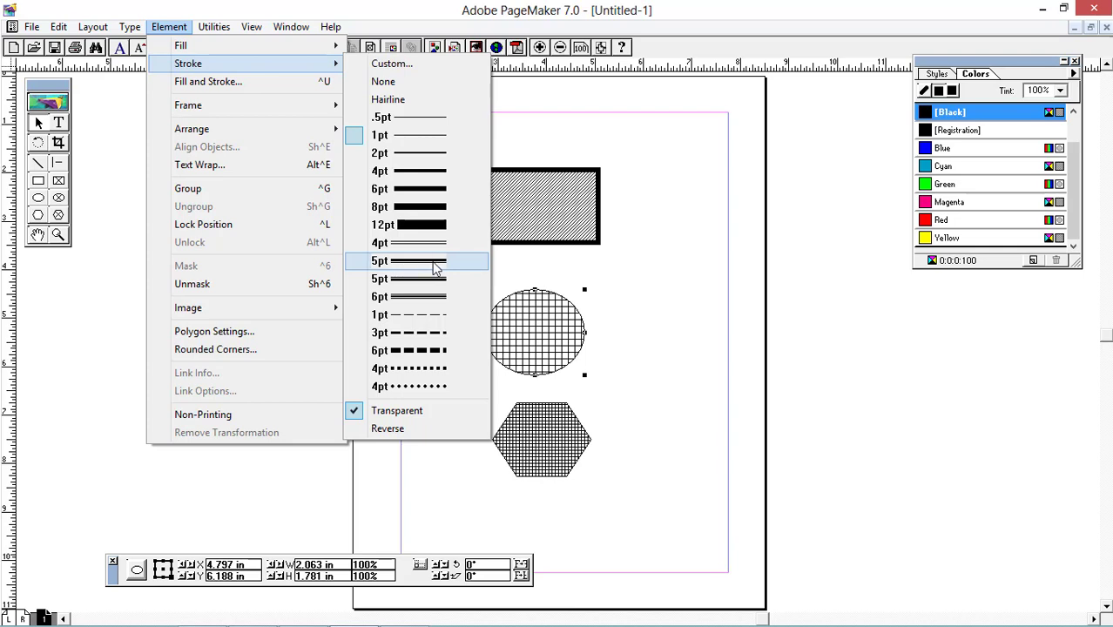
click(436, 268)
Set the hexagon's stroke to the 6pt triple-line style
click(549, 411)
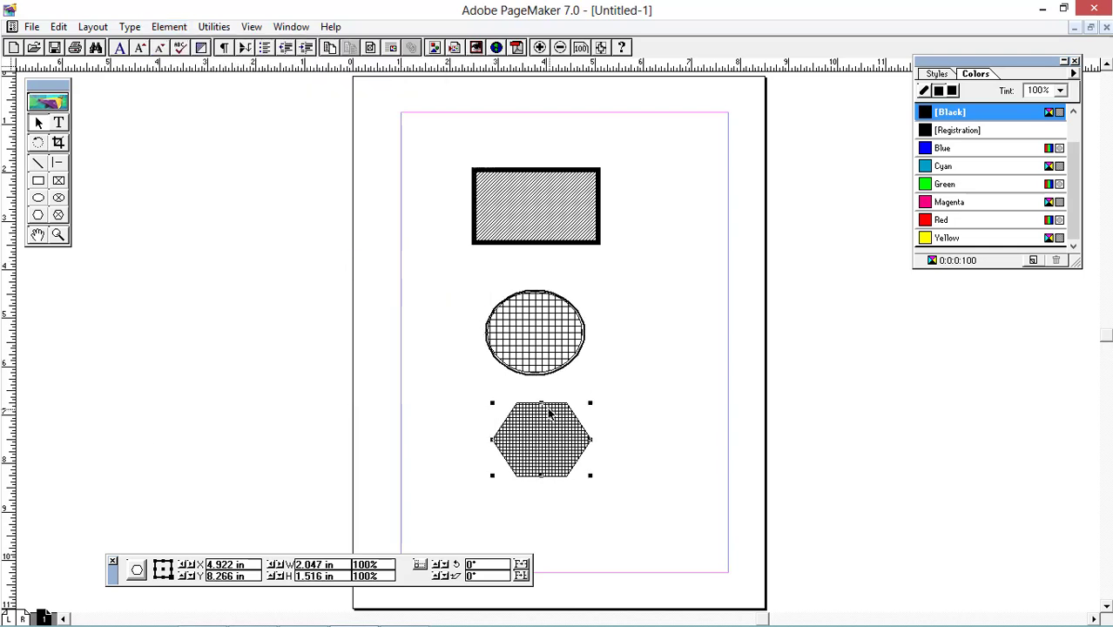
click(169, 26)
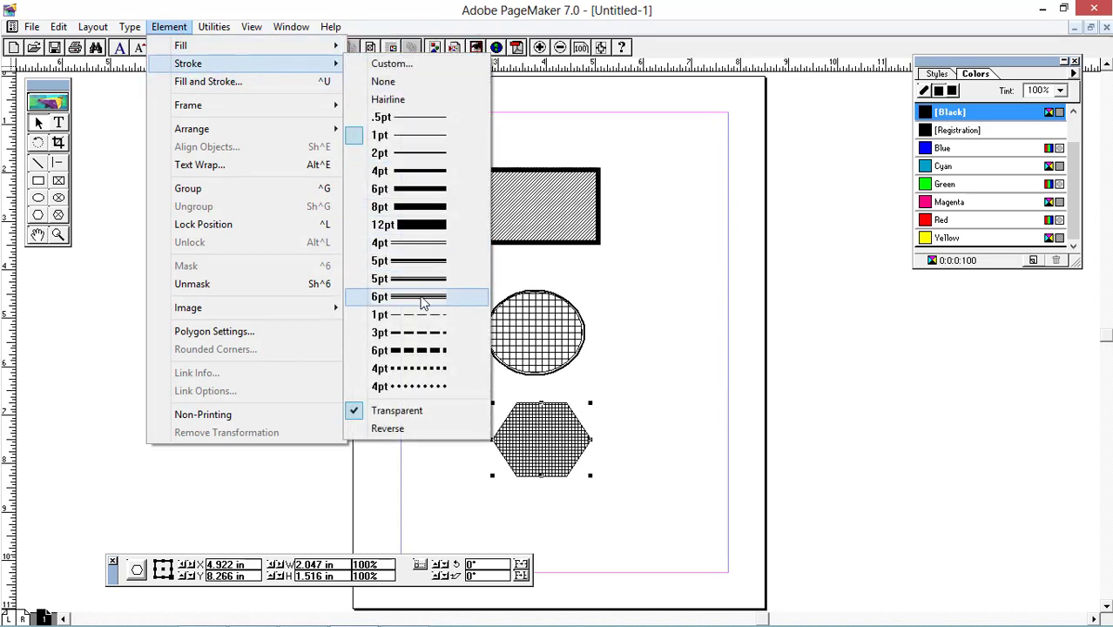
click(423, 300)
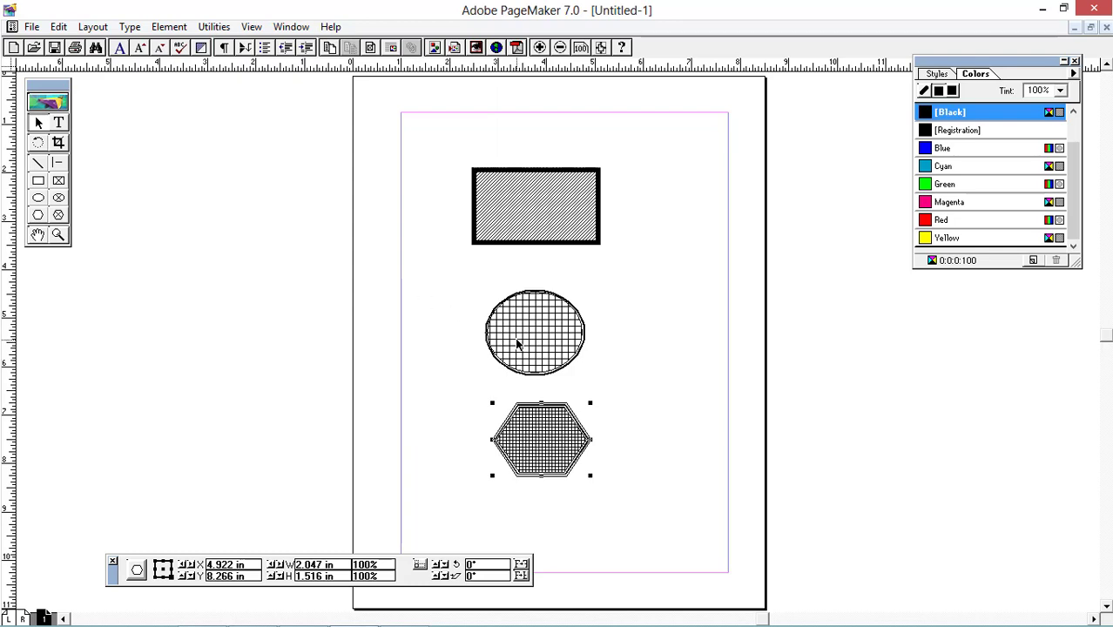
Colour only the rectangle's stroke Blue, keeping its pattern fill black
click(510, 243)
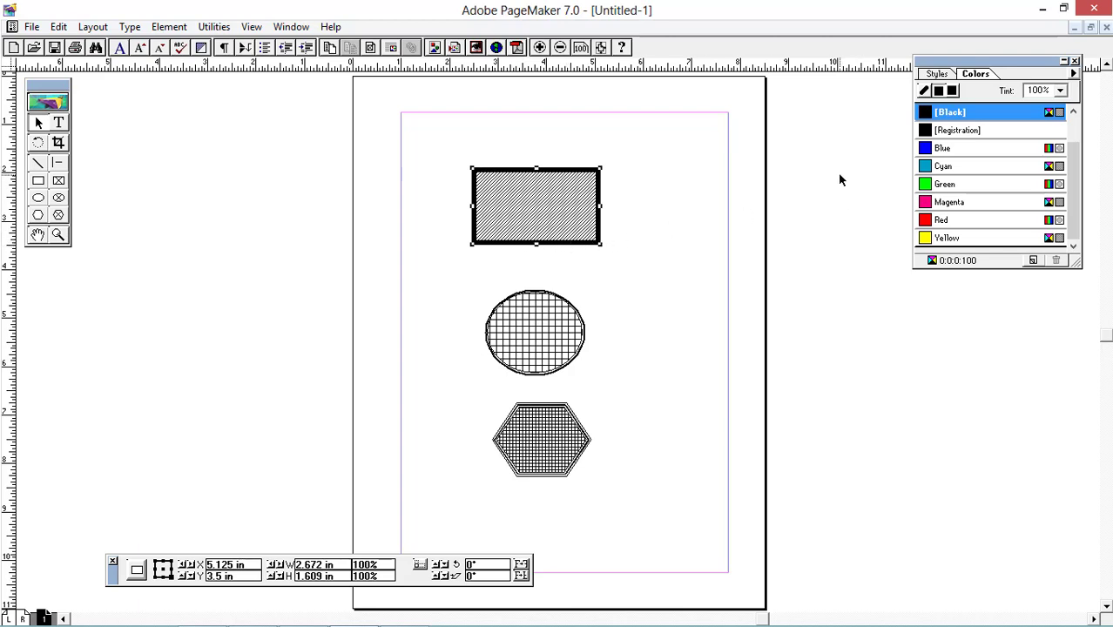
click(925, 92)
click(940, 151)
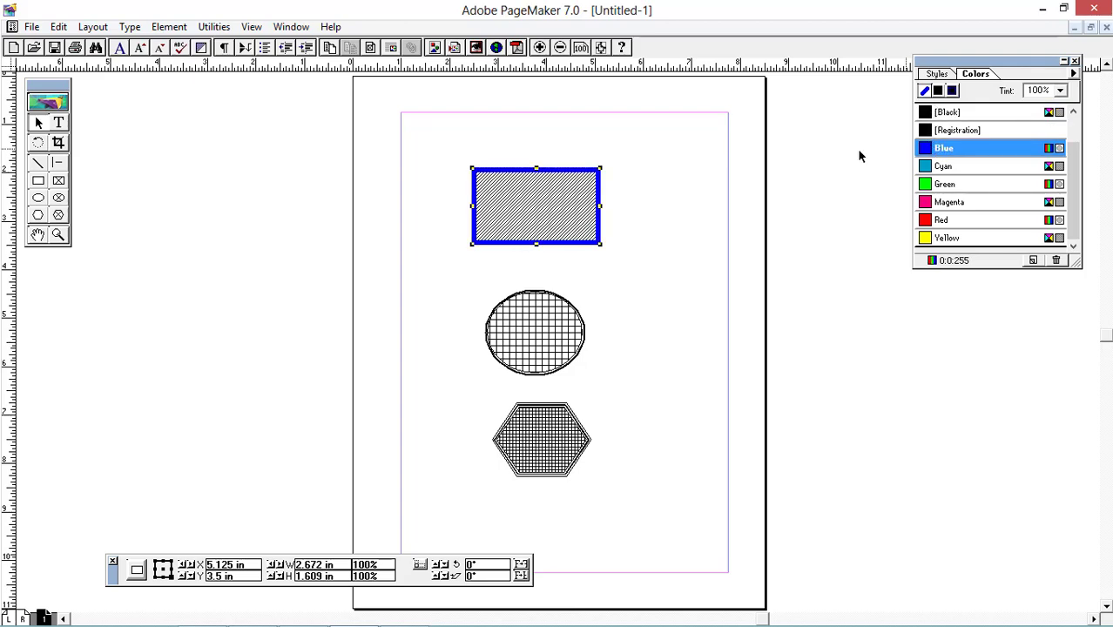
Colour the ellipse's stroke Green and the hexagon's stroke Red
click(574, 308)
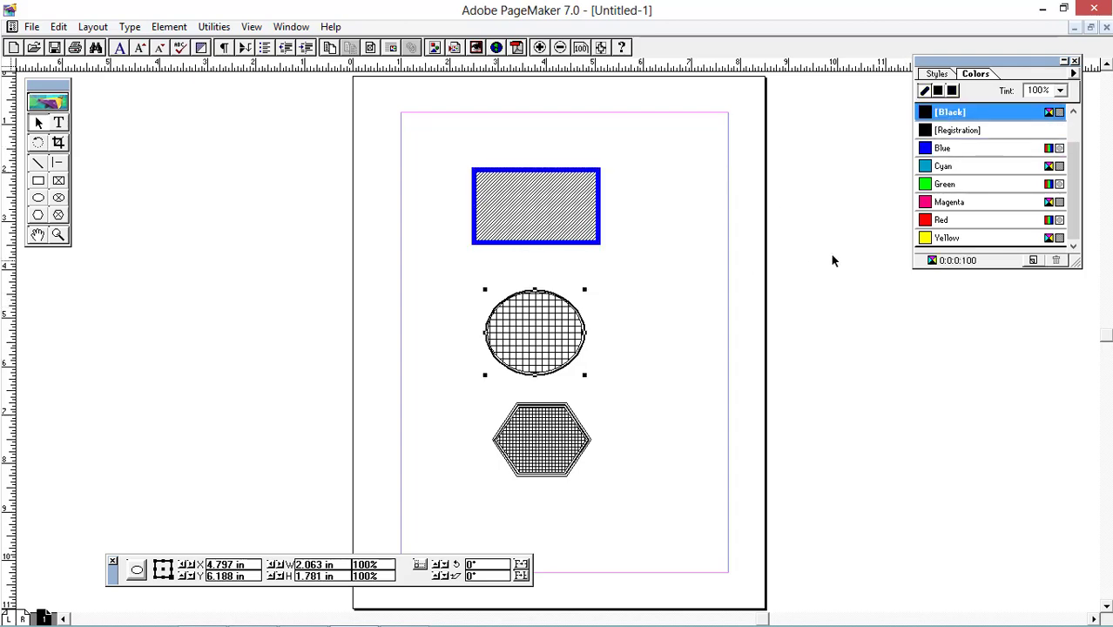
click(940, 189)
click(582, 433)
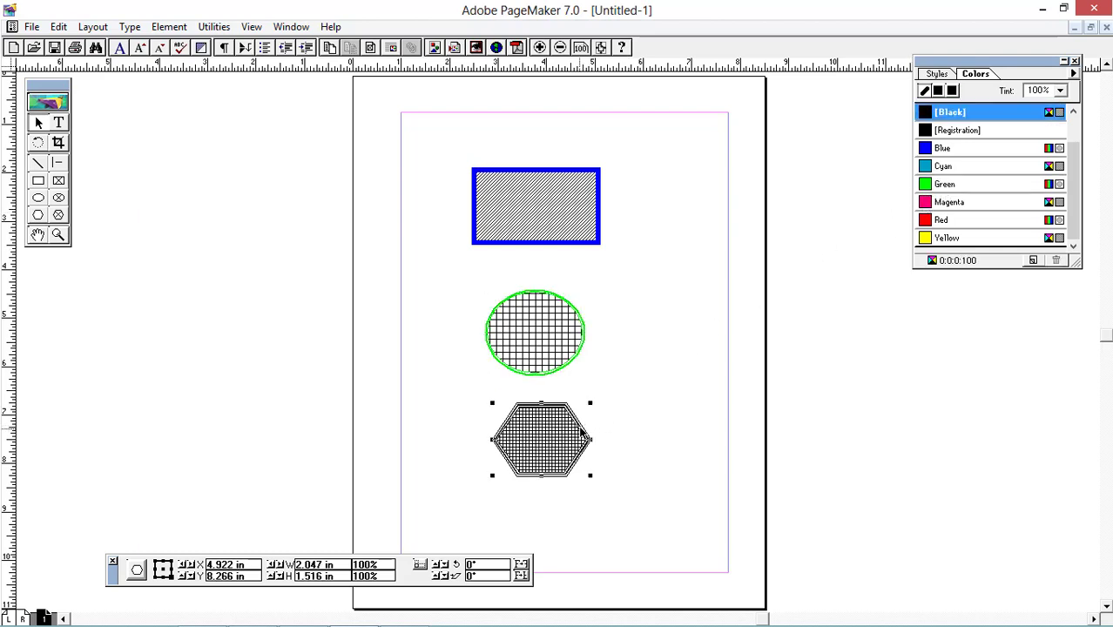
click(945, 221)
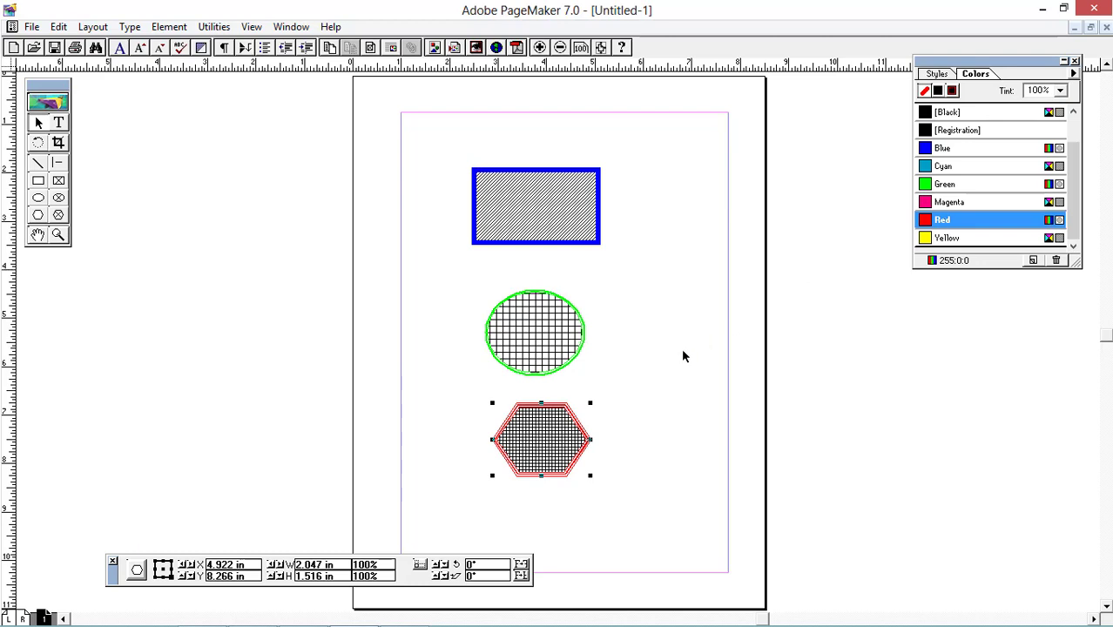
Colour the hexagon's pattern fill Cyan and the ellipse's pattern fill Magenta, leaving their strokes as they are
click(547, 245)
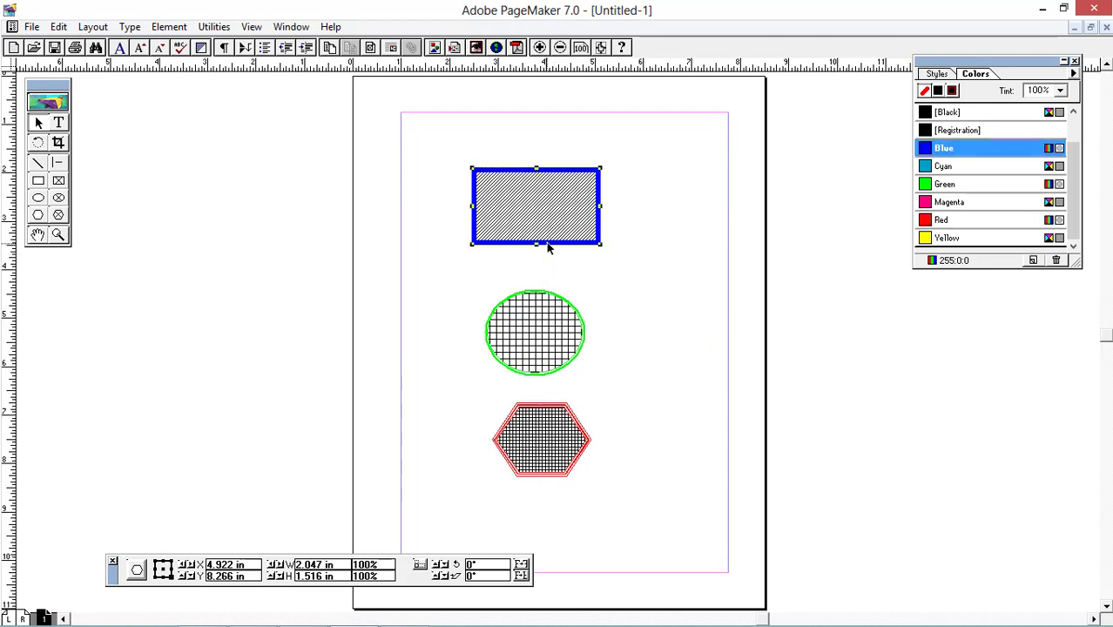
click(550, 293)
click(570, 414)
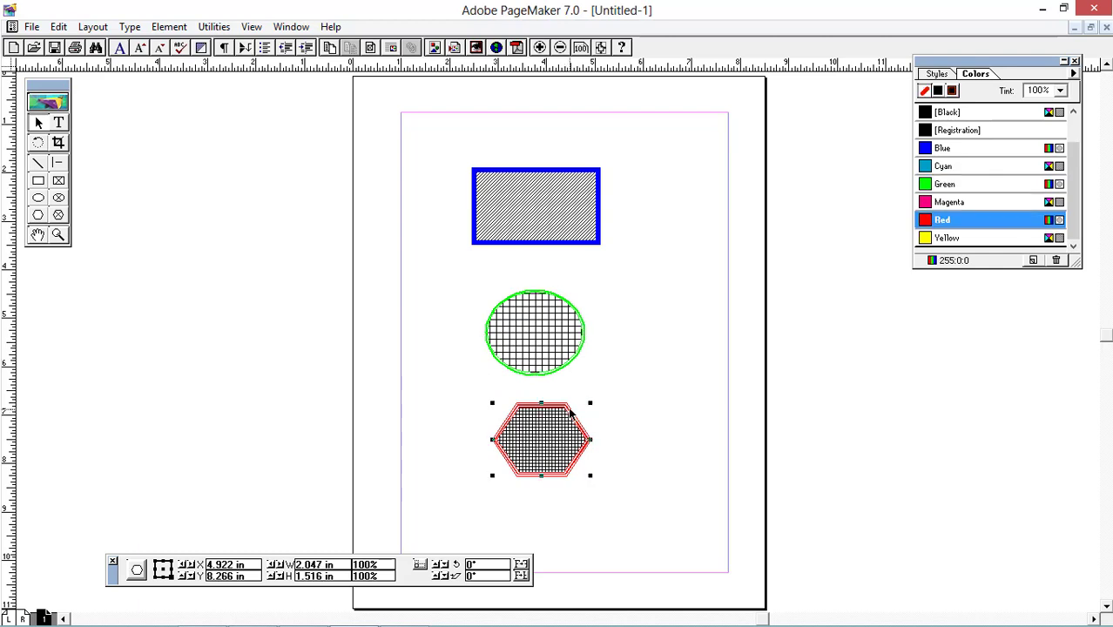
click(938, 93)
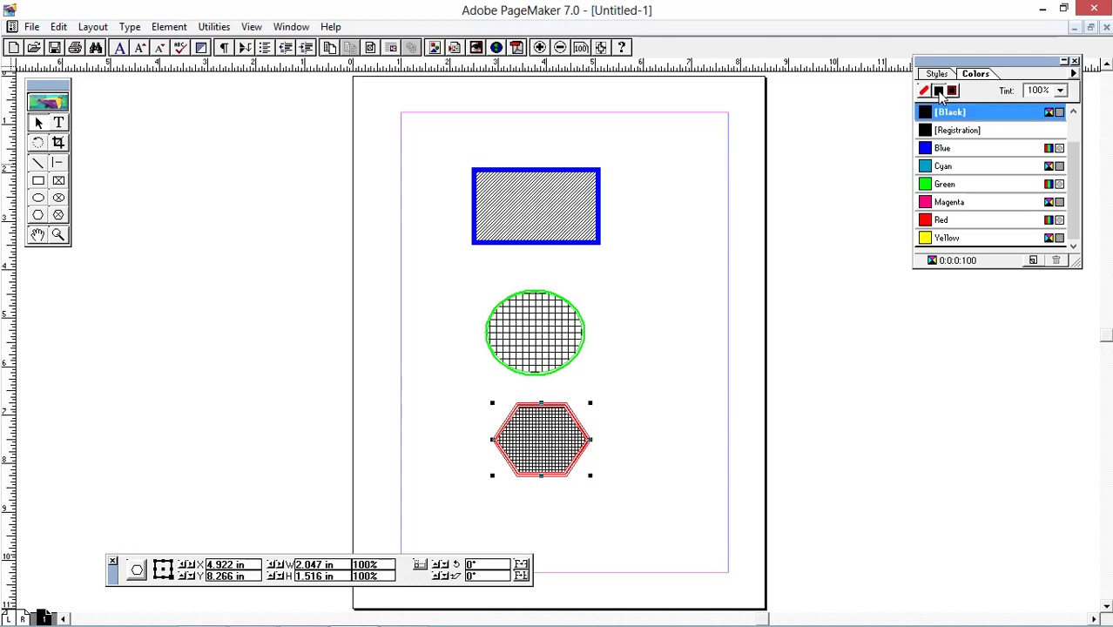
click(944, 166)
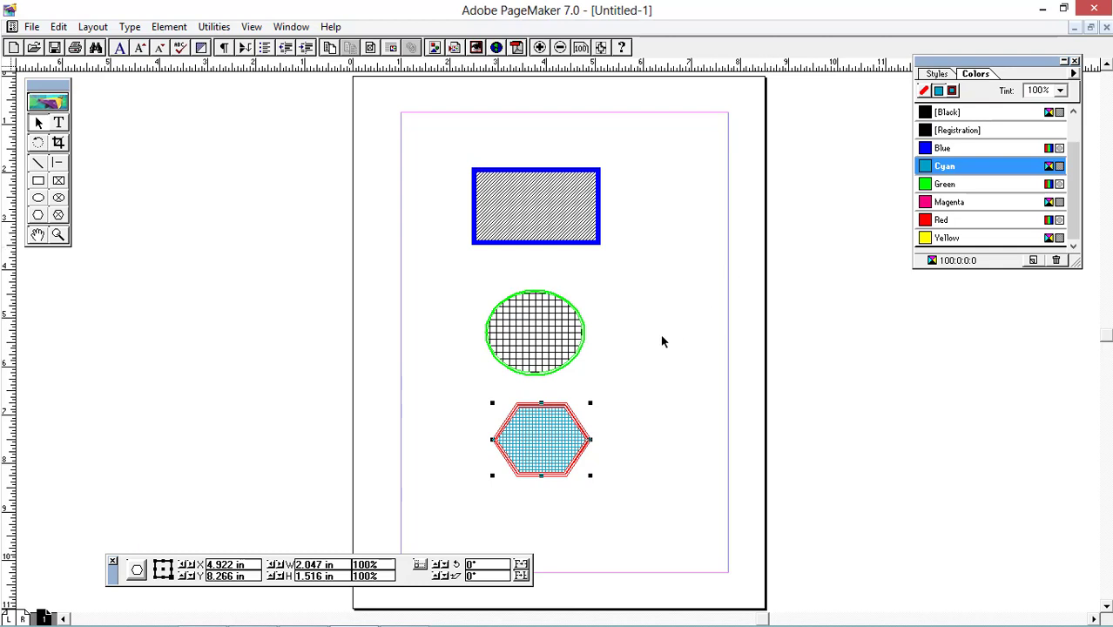
click(576, 321)
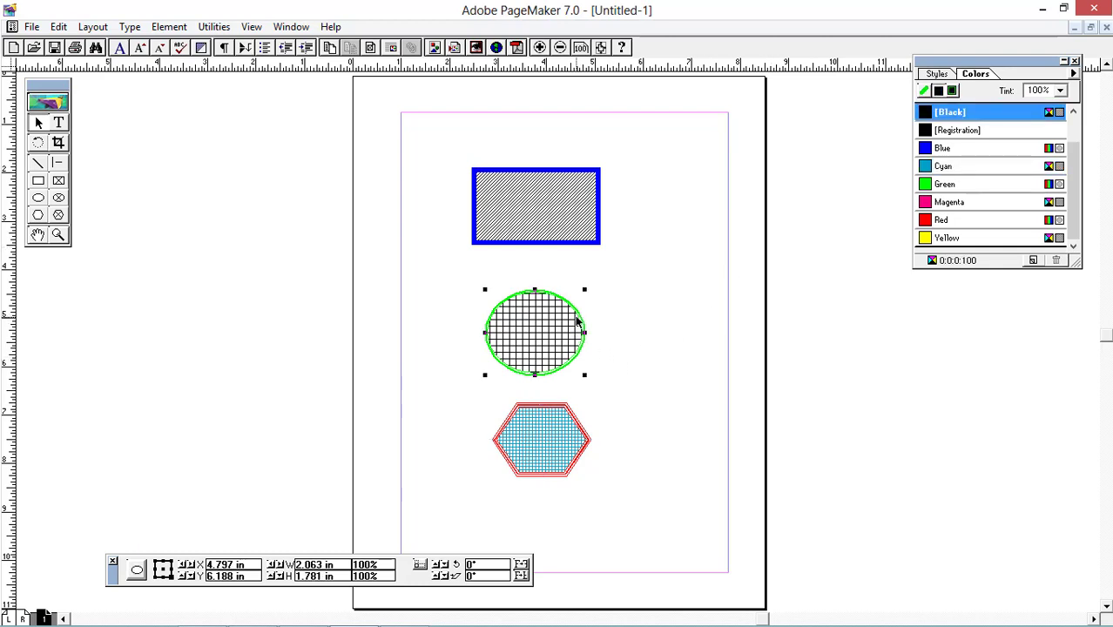
click(941, 203)
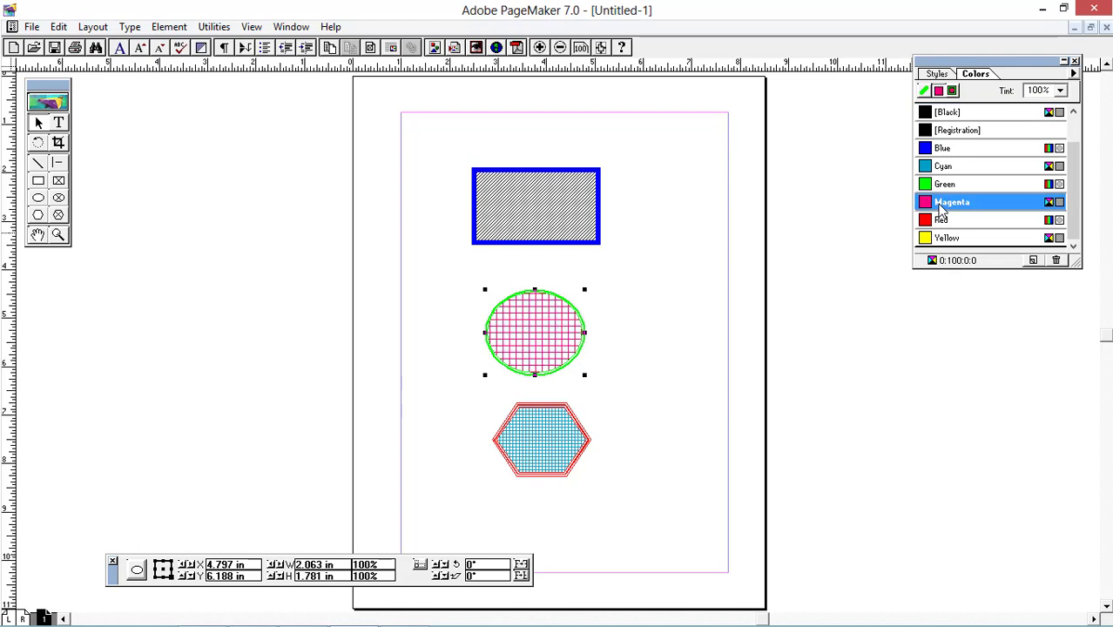
Try Yellow on the rectangle's pattern fill and recolour it Green
click(567, 221)
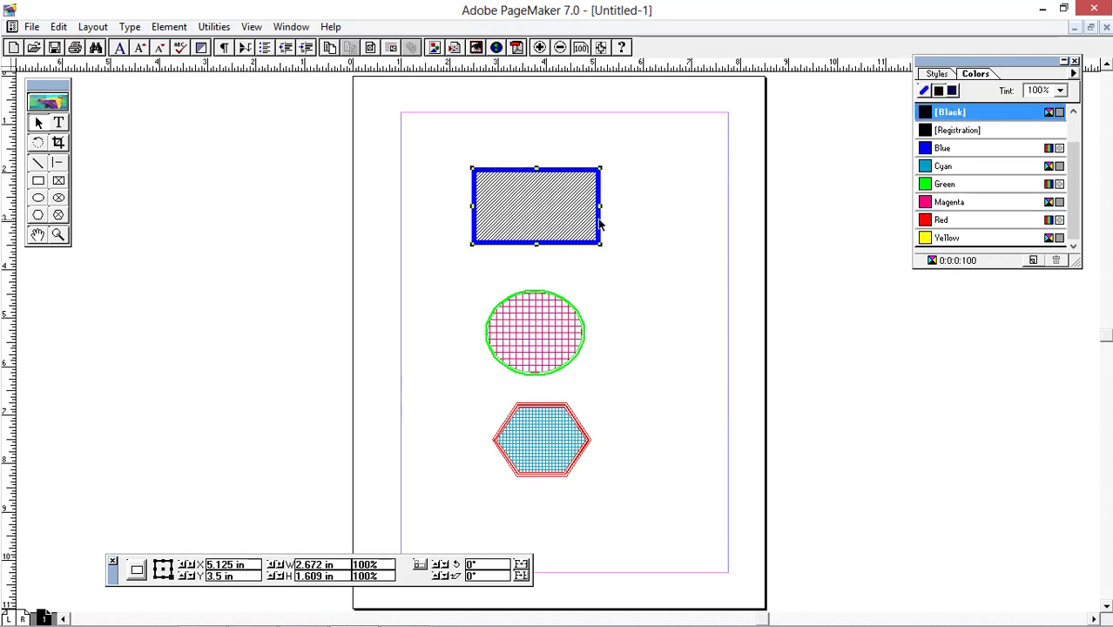
click(947, 240)
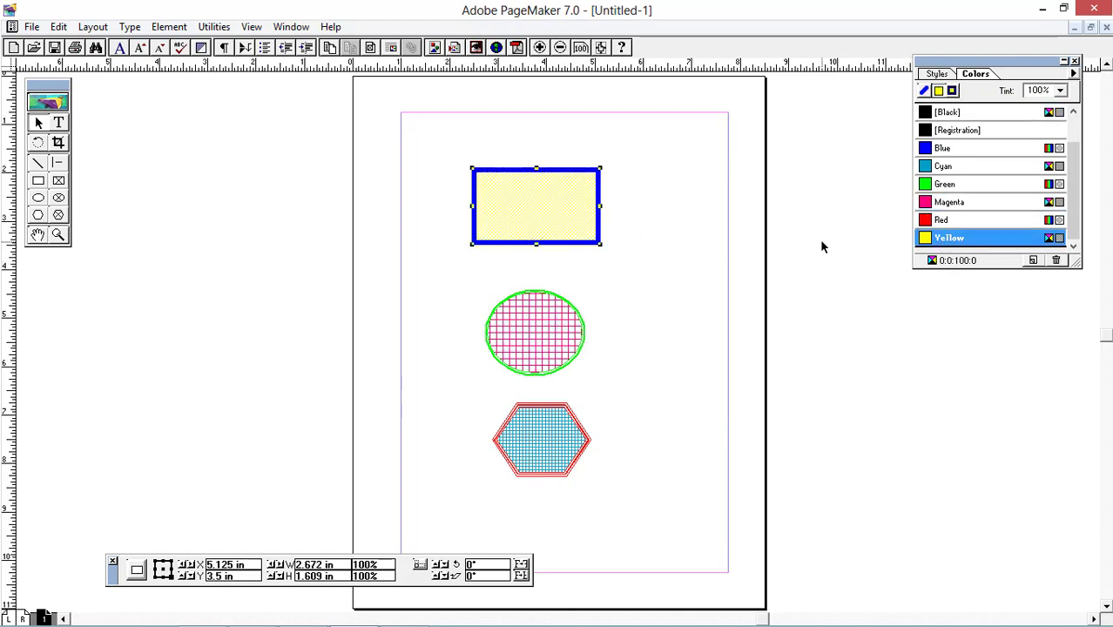
click(935, 185)
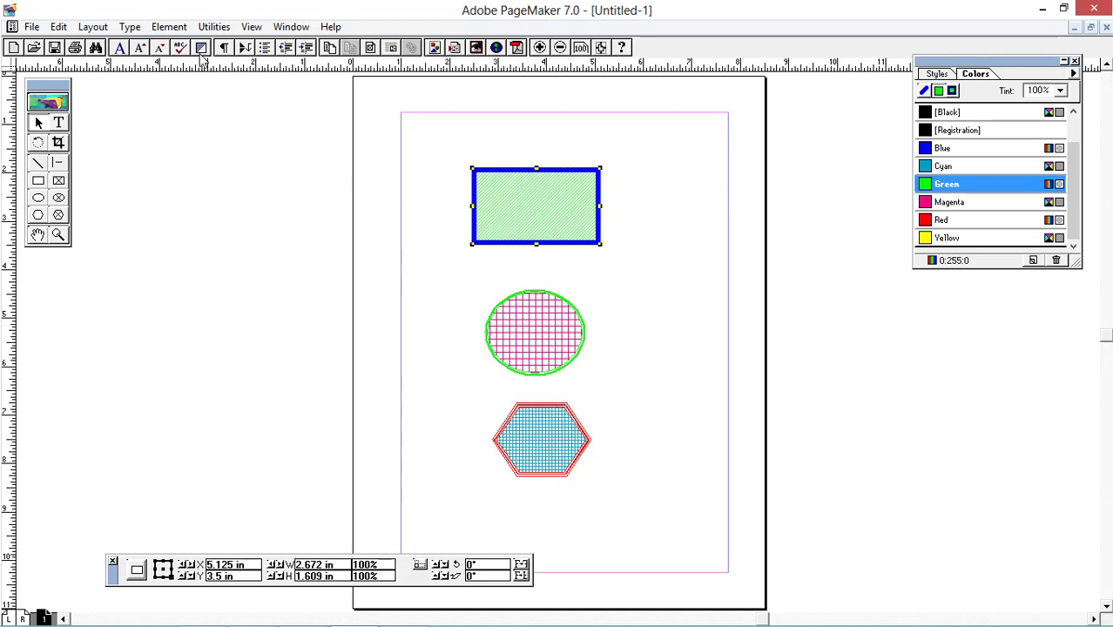
In the Fill and Stroke settings, give the rectangle the wide grid pattern fill in Red with a 70% tint
click(169, 27)
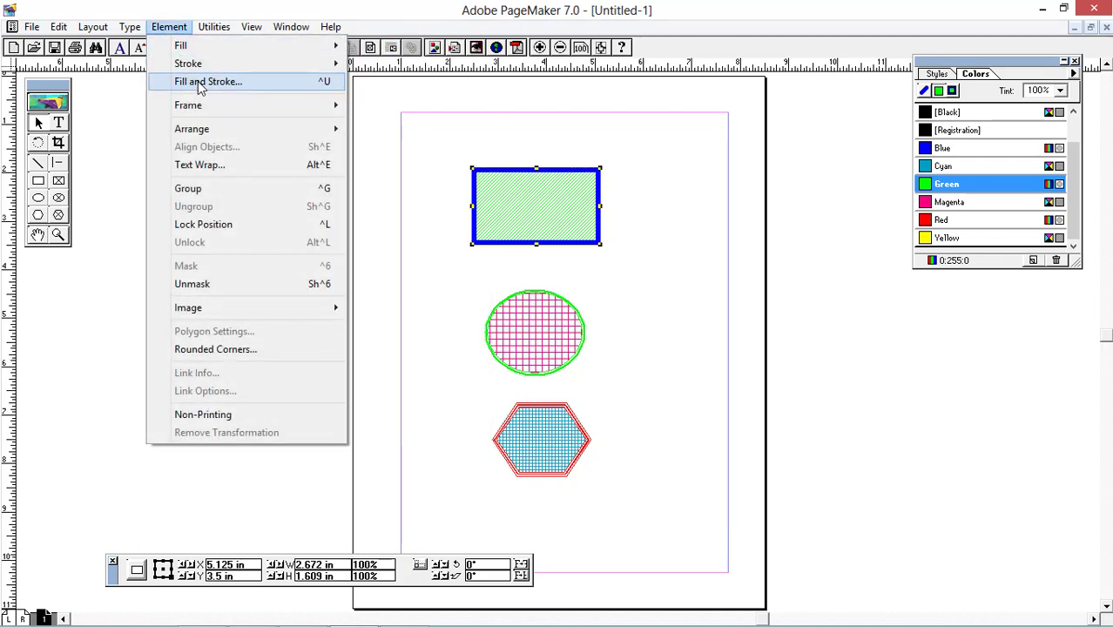
click(200, 84)
mouse_move(481, 209)
mouse_down()
mouse_move(685, 195)
mouse_move(725, 159)
mouse_up()
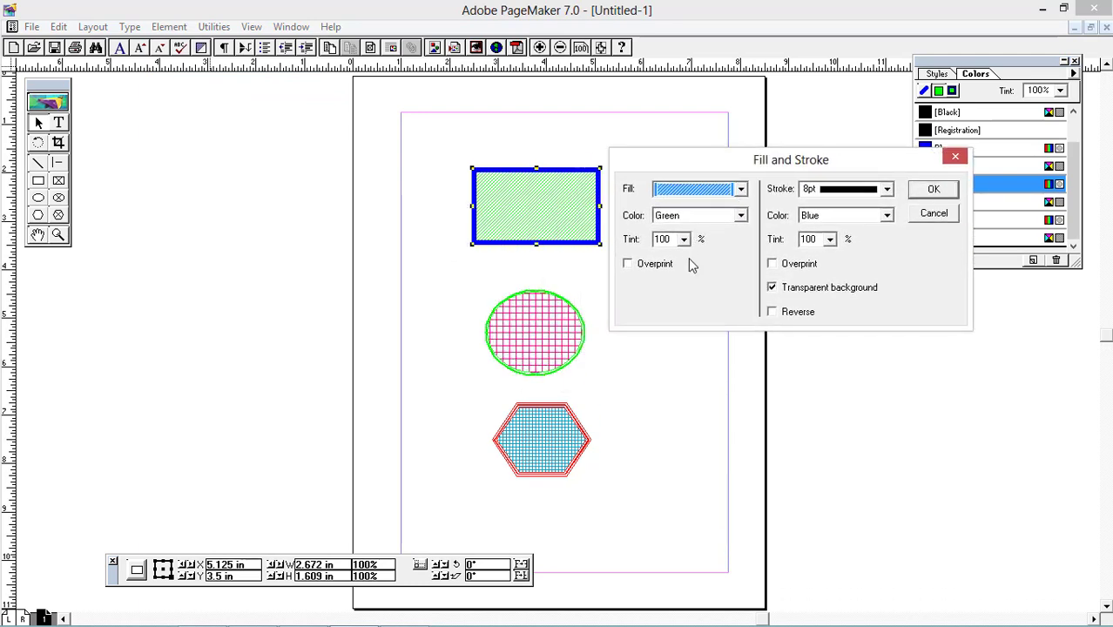
click(741, 193)
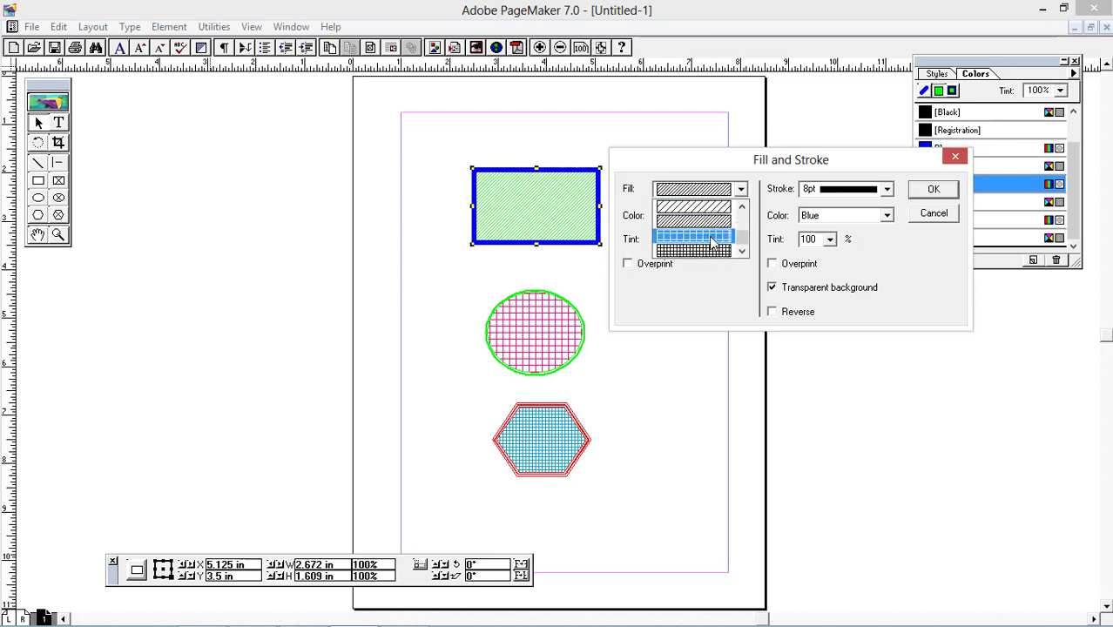
click(712, 242)
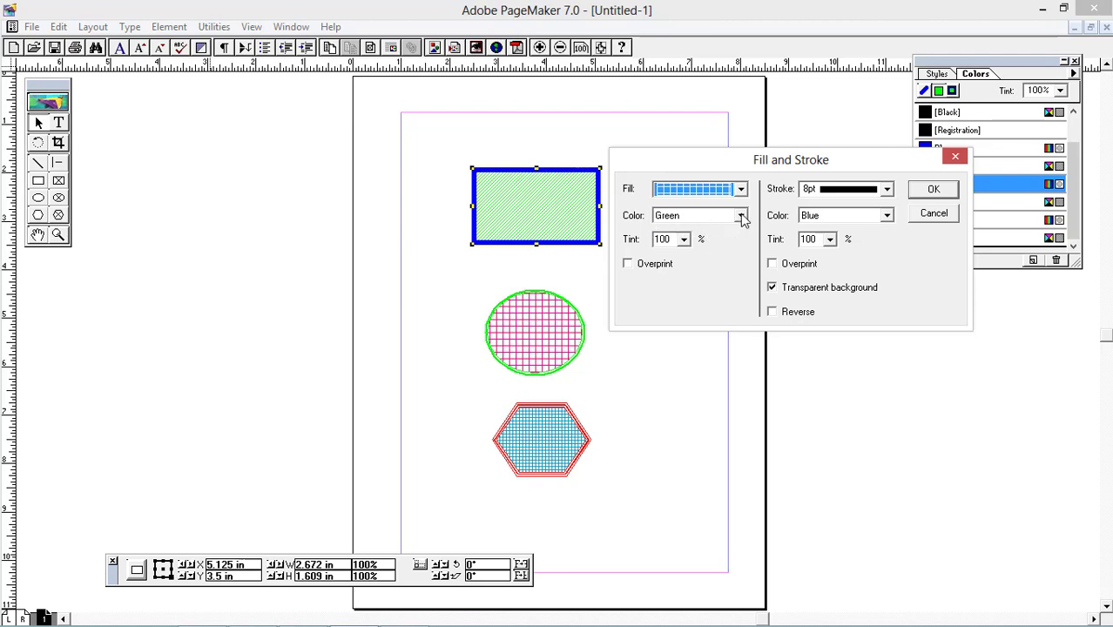
click(741, 219)
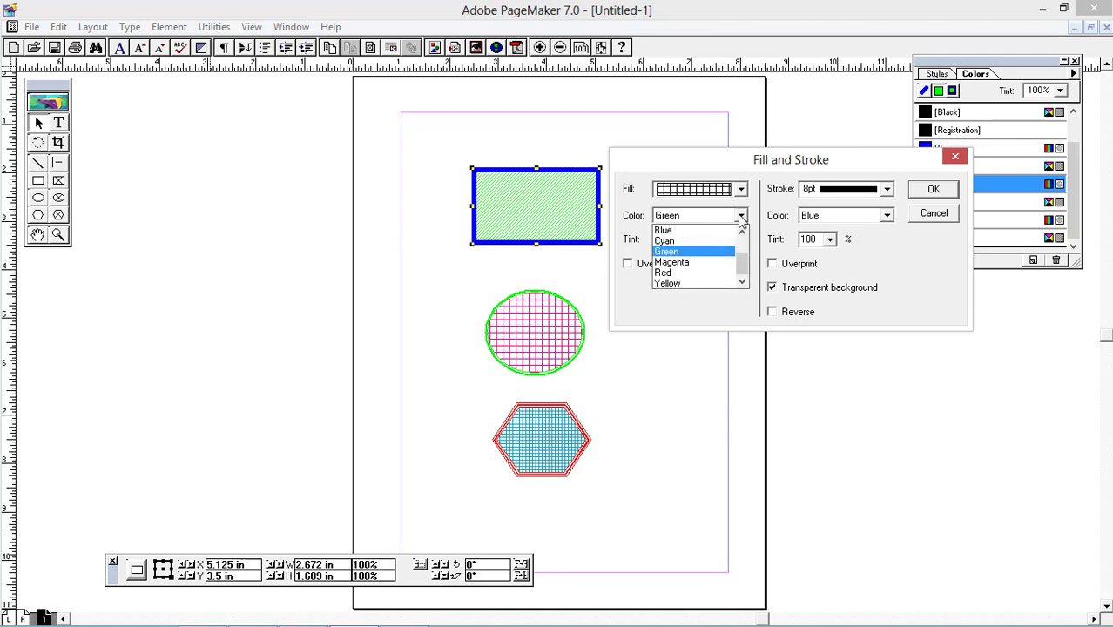
click(682, 273)
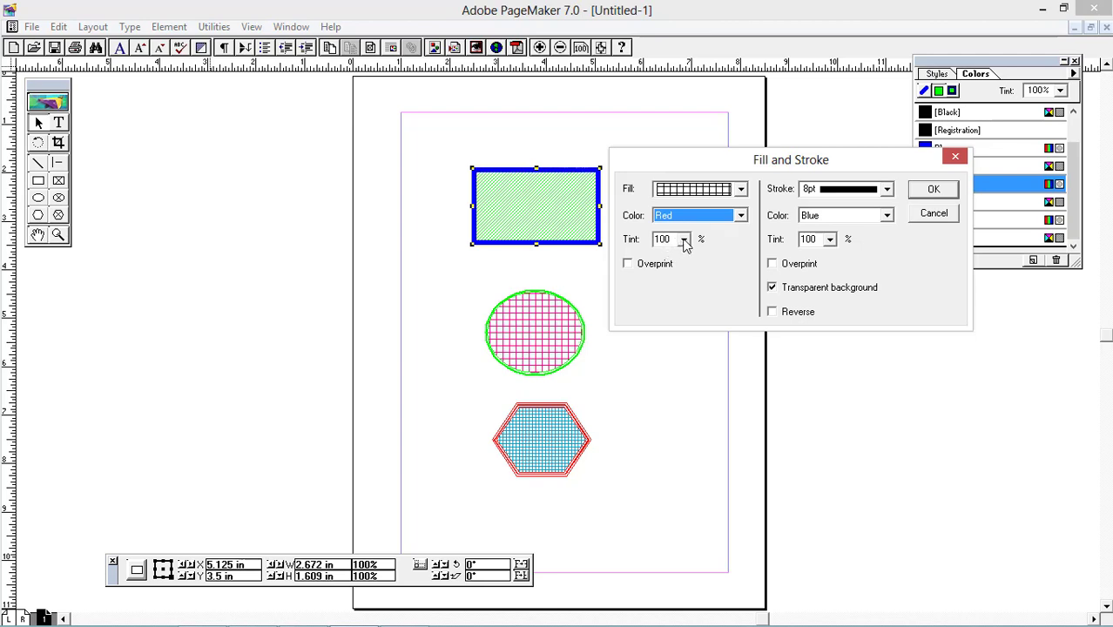
click(684, 241)
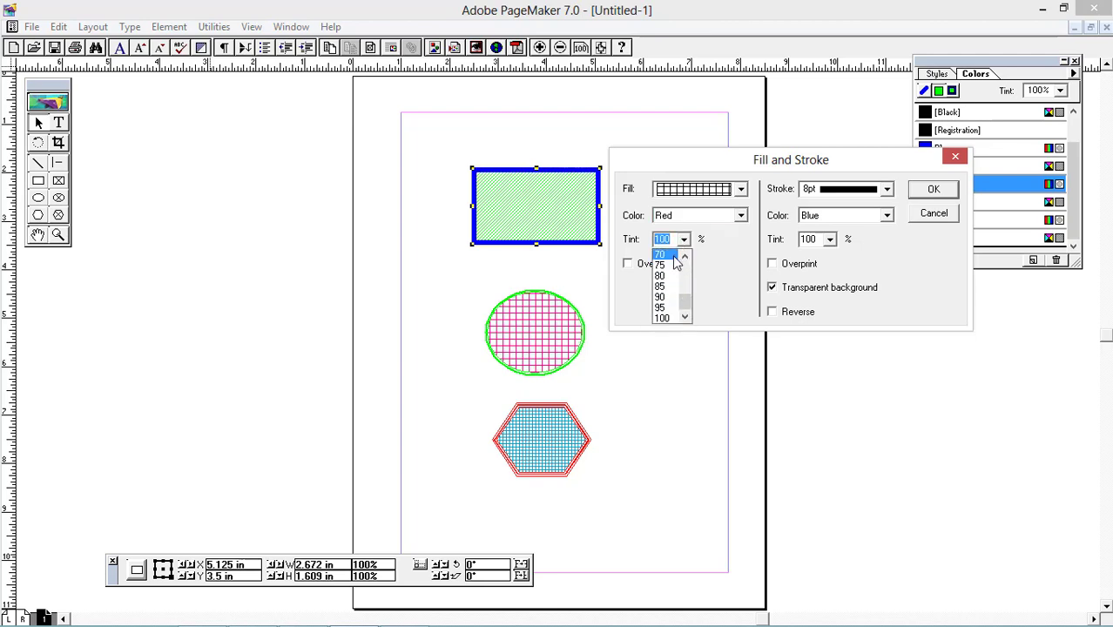
click(665, 255)
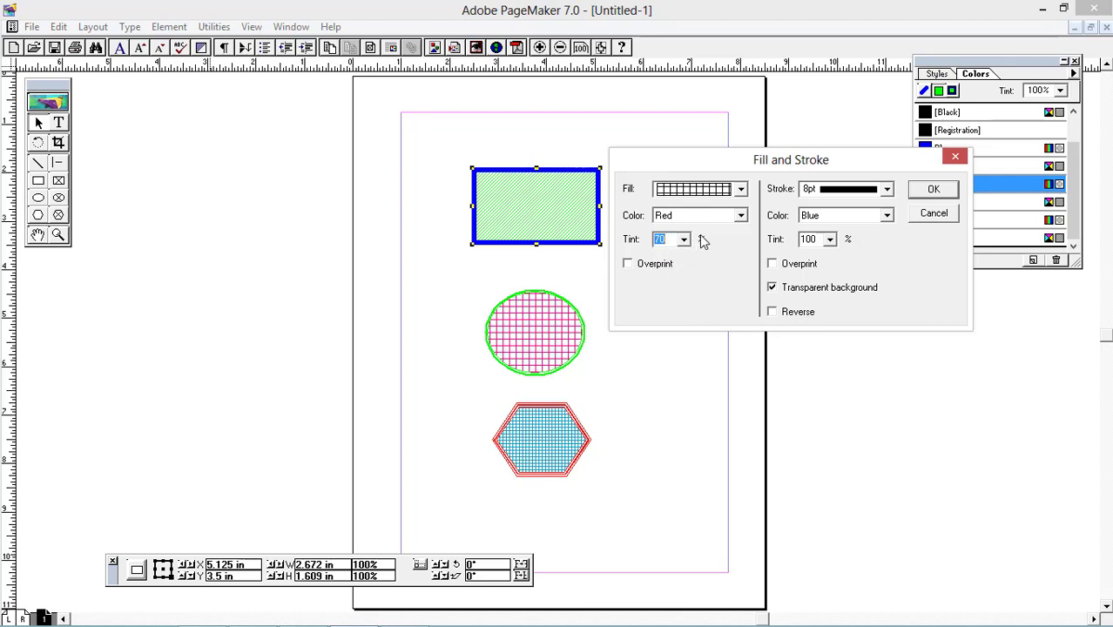
Set the rectangle's stroke to the 4pt double-line style in Green and apply the fill and stroke settings
click(886, 190)
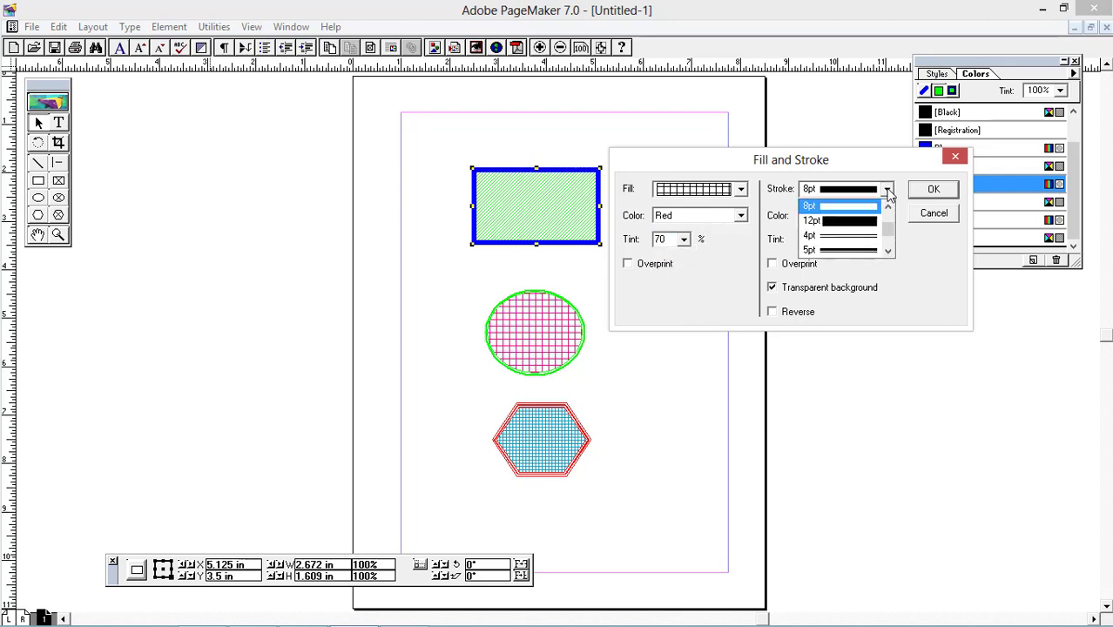
click(859, 240)
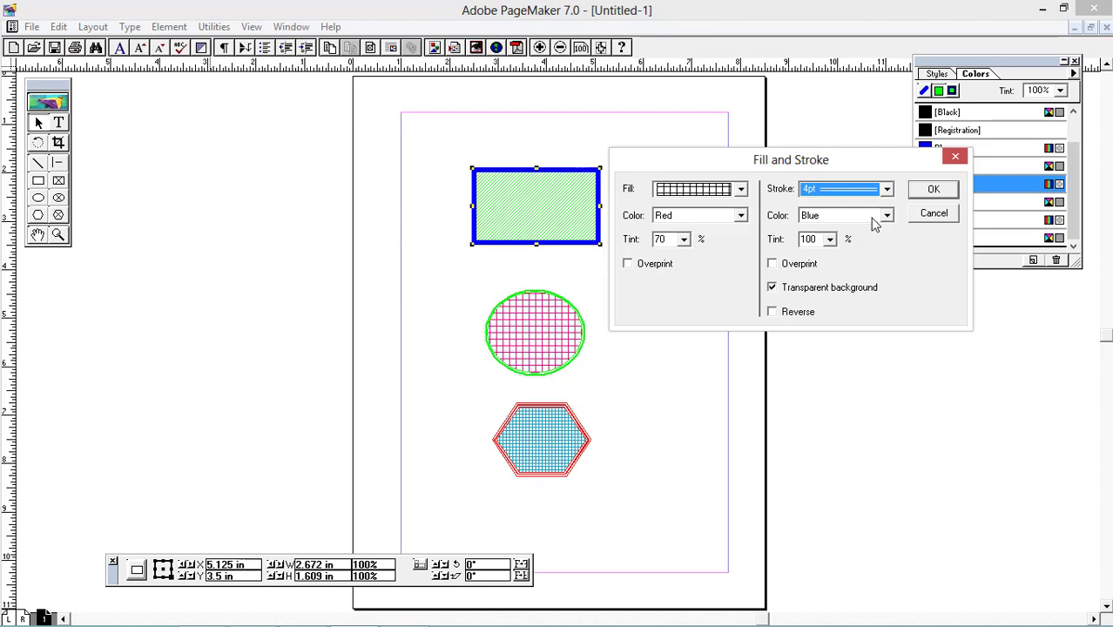
click(886, 216)
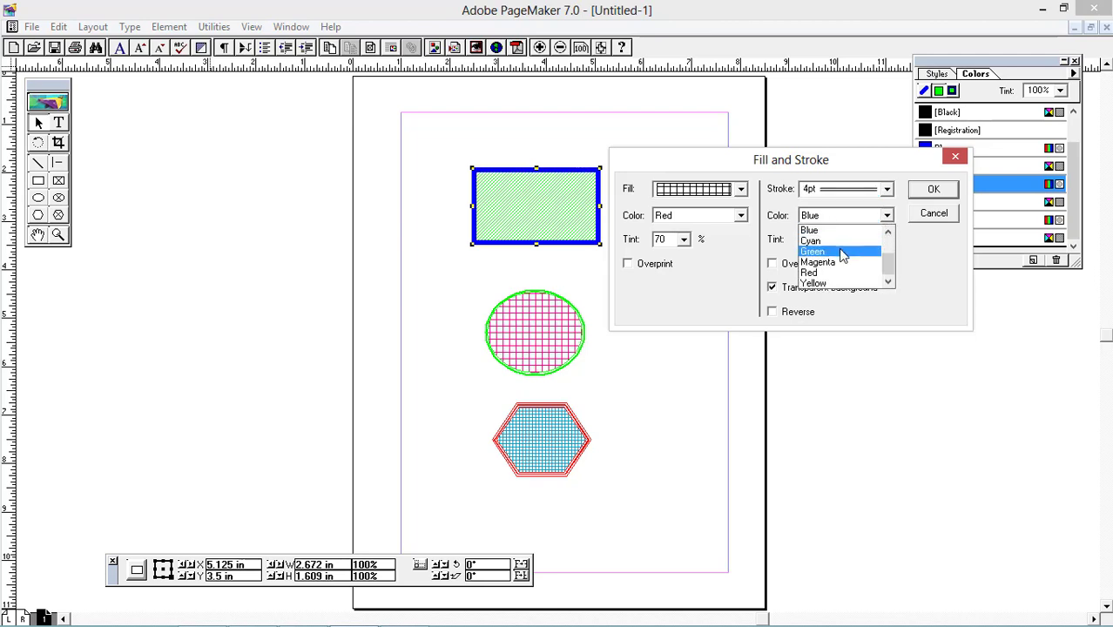
click(841, 253)
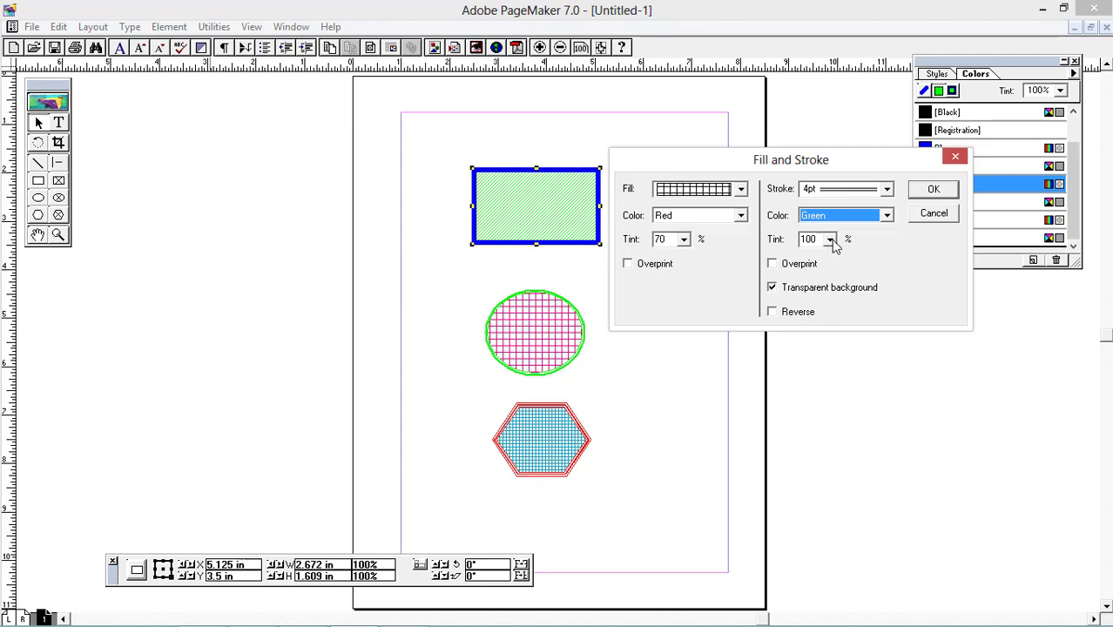
click(930, 193)
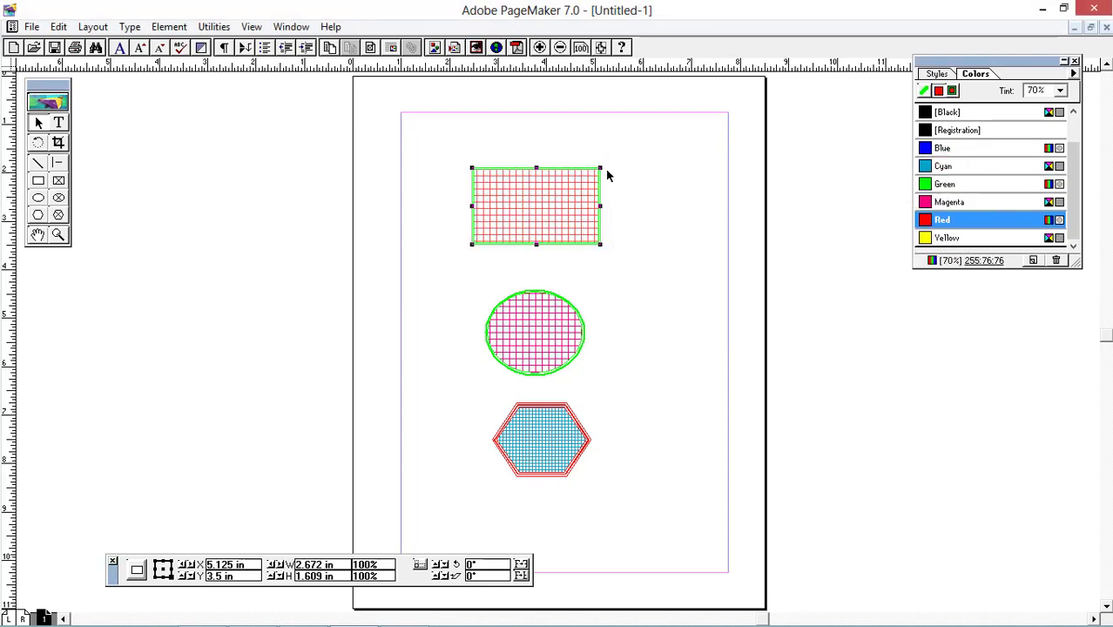
Open the Fill and Stroke settings for the ellipse and set its fill to Solid
click(561, 301)
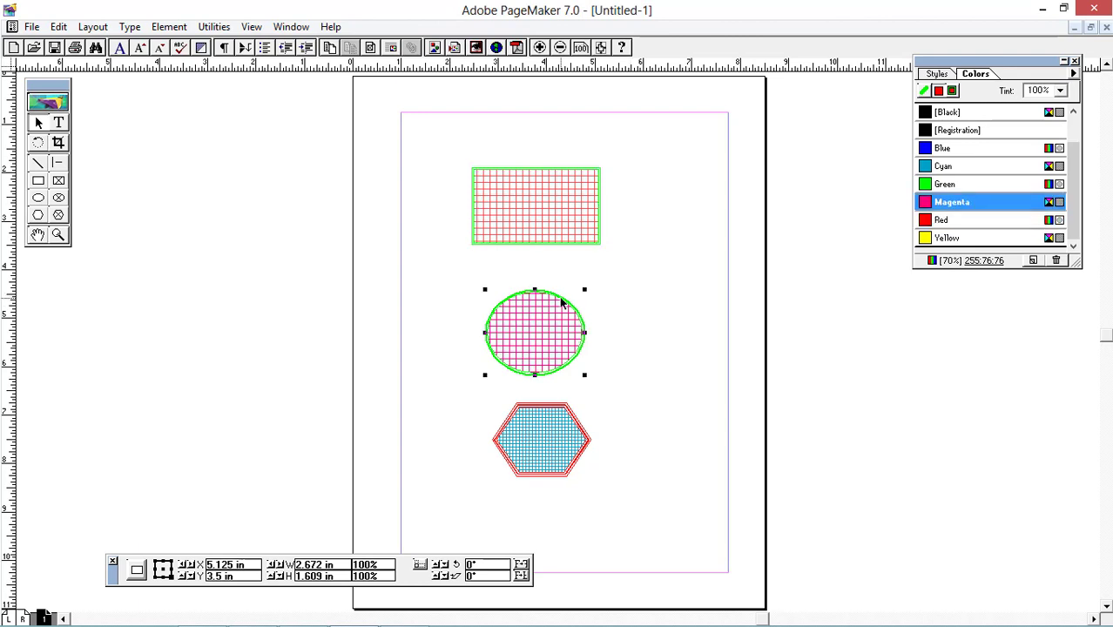
click(169, 26)
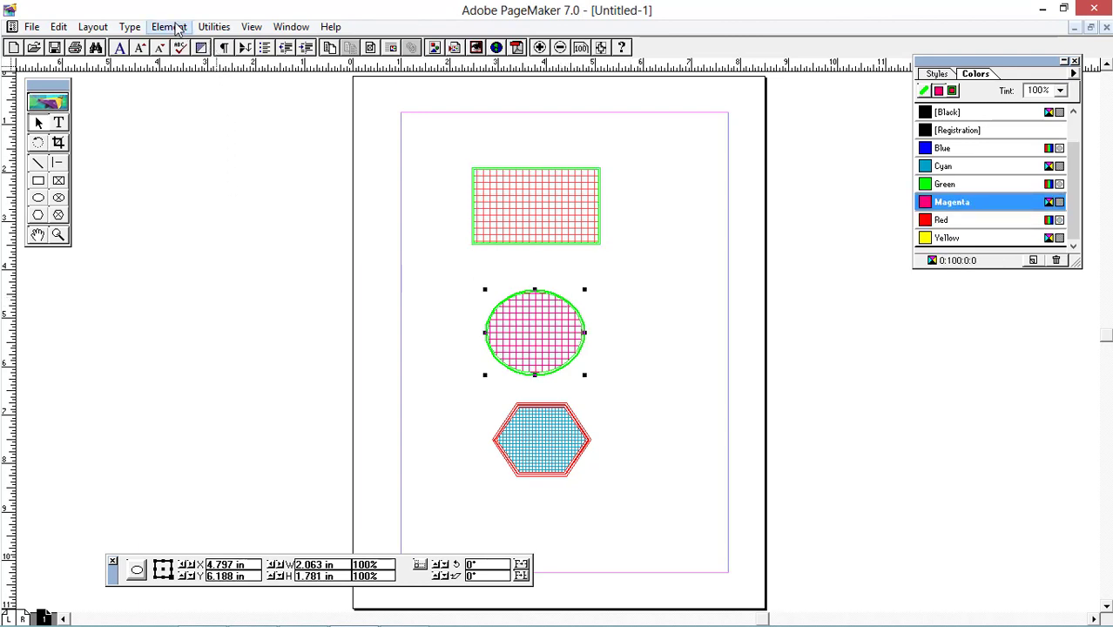
click(195, 82)
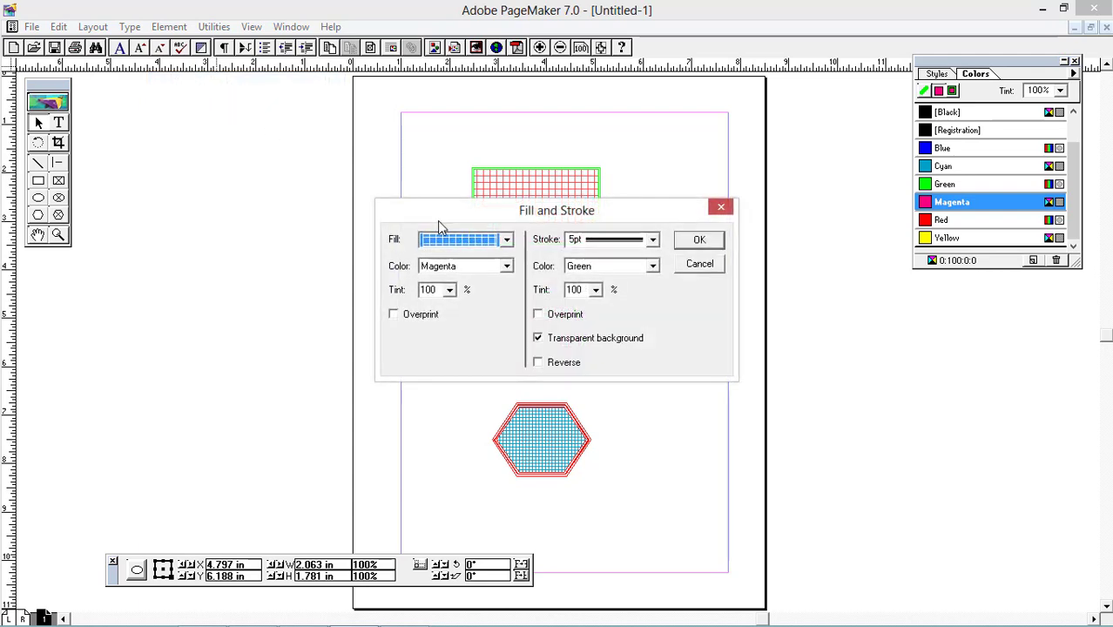
drag(451, 216, 760, 199)
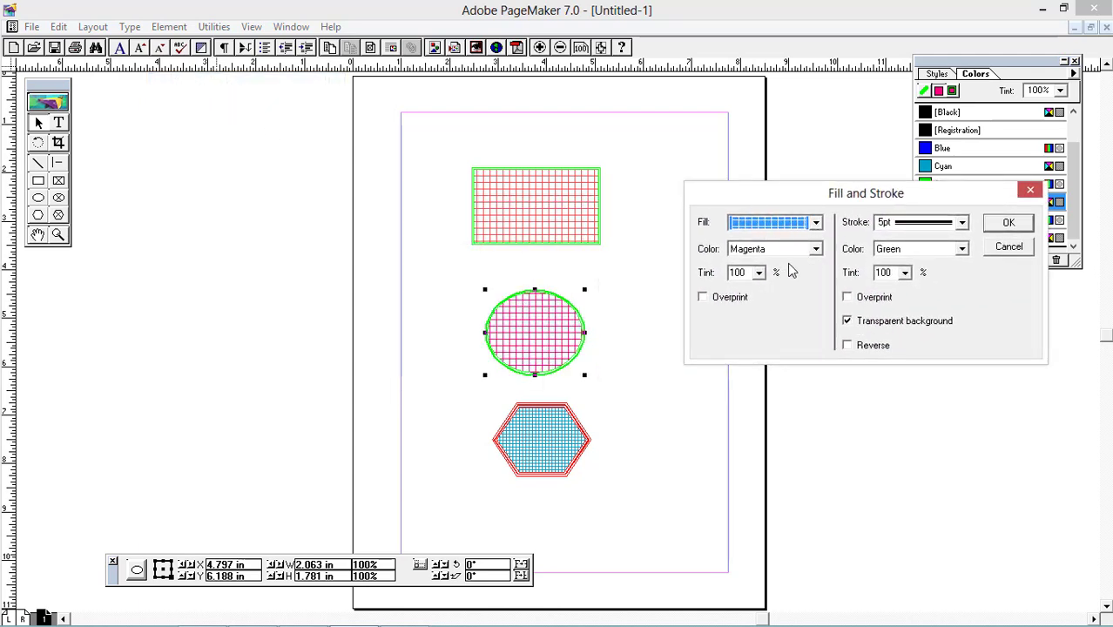
click(816, 250)
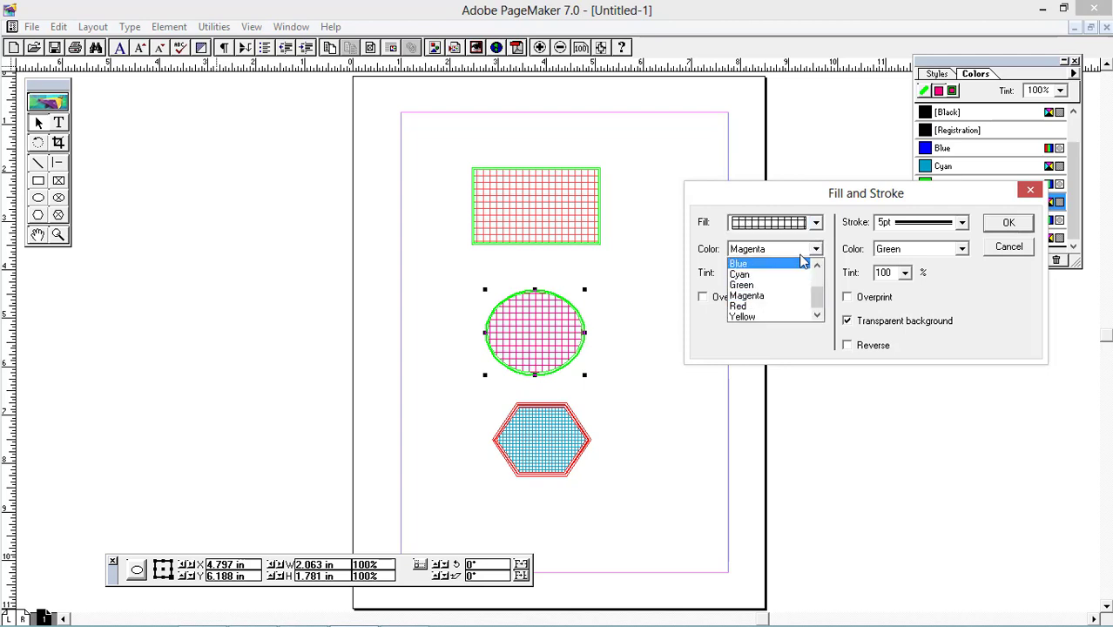
click(818, 228)
click(817, 225)
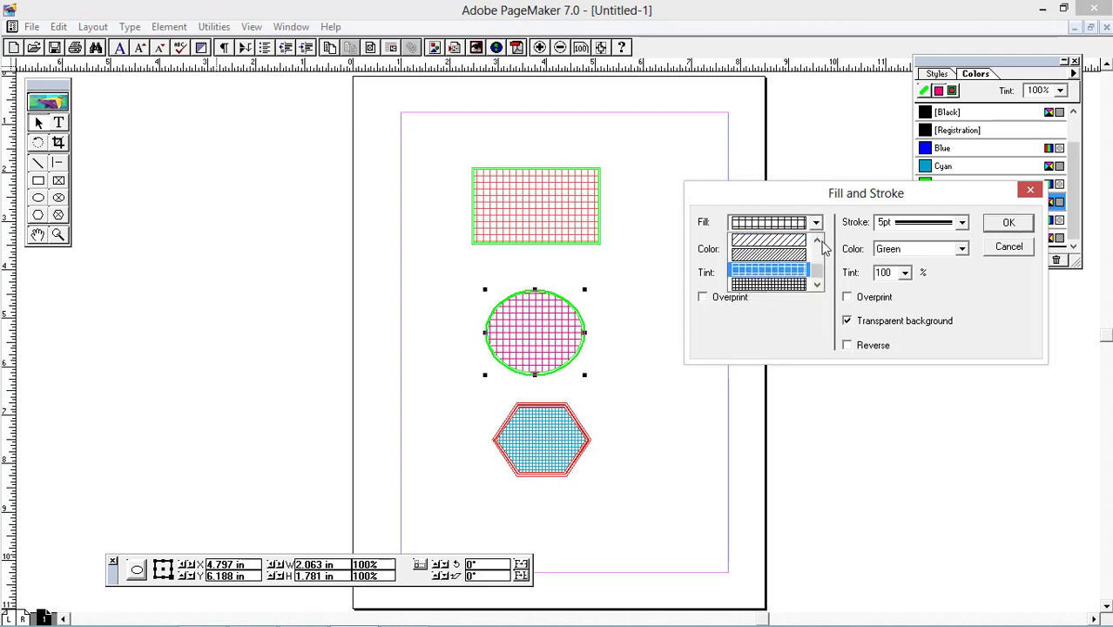
click(819, 261)
drag(818, 261, 819, 254)
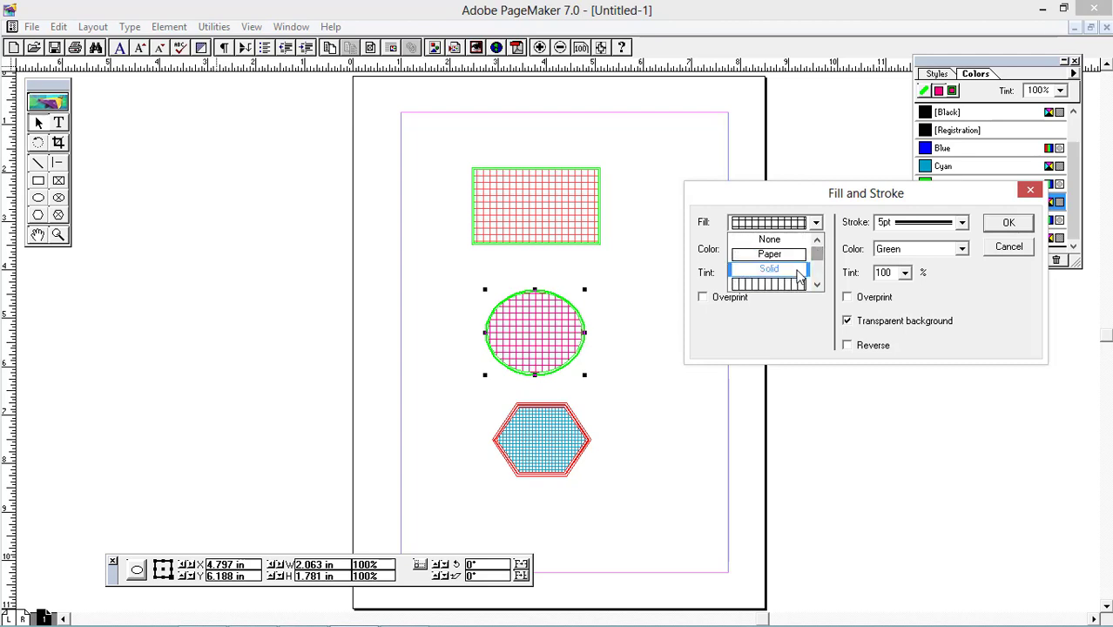
click(784, 269)
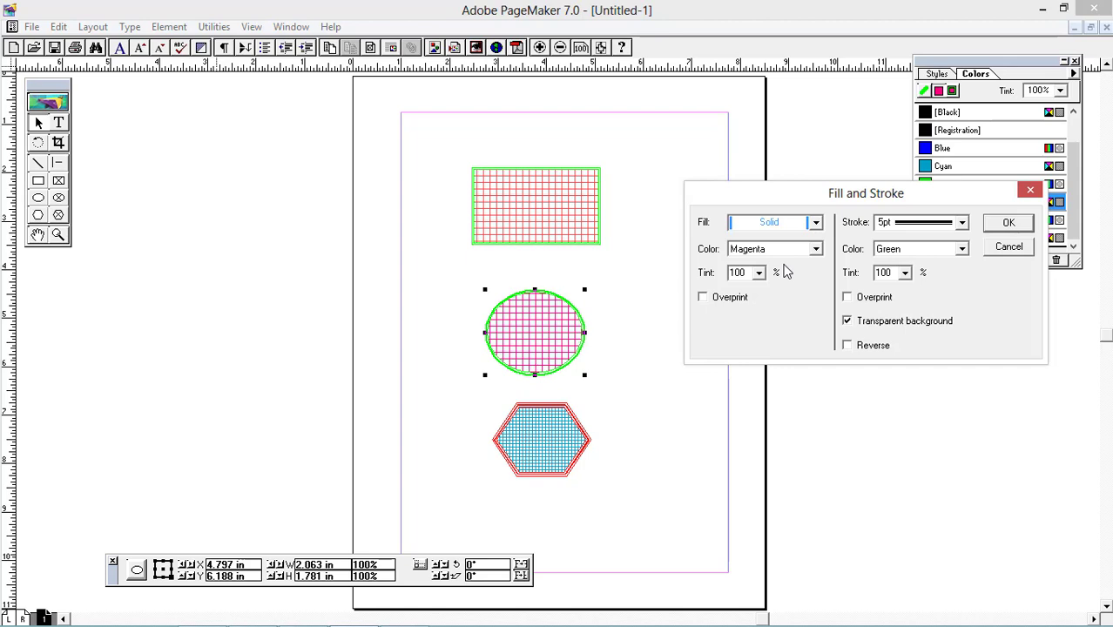
Set the ellipse's fill to the widely spaced diagonal-line pattern in Blue
click(816, 223)
click(816, 275)
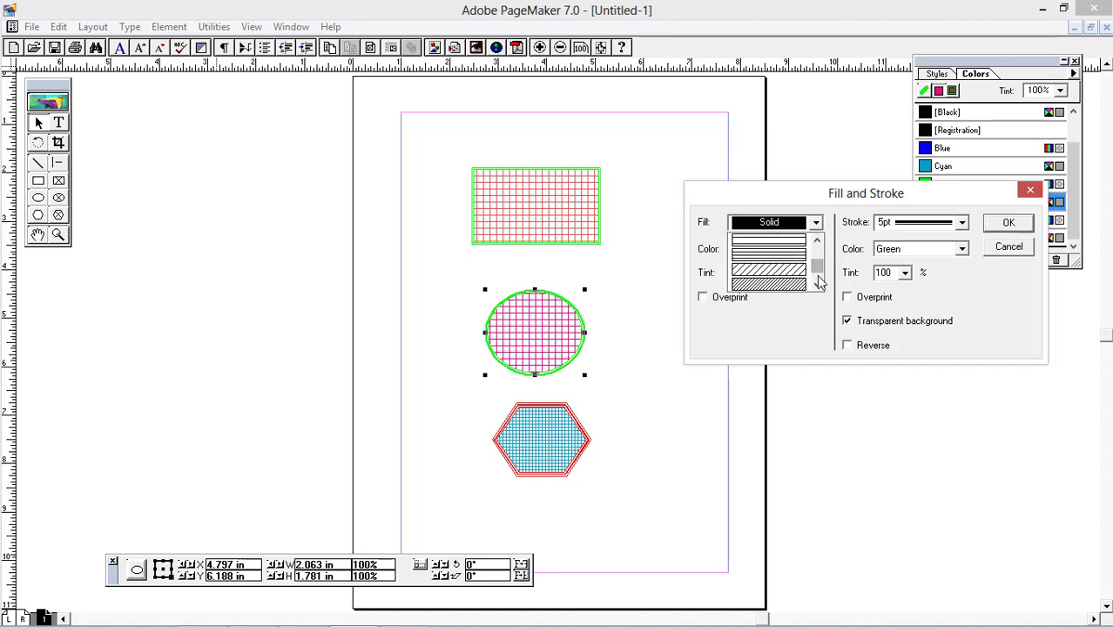
click(797, 275)
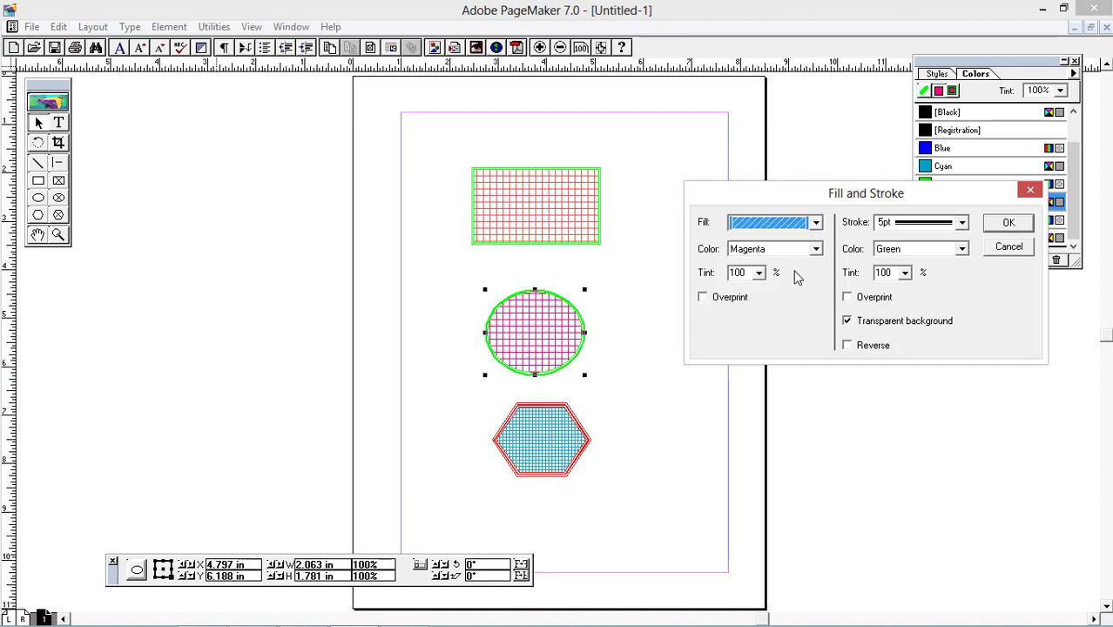
click(817, 249)
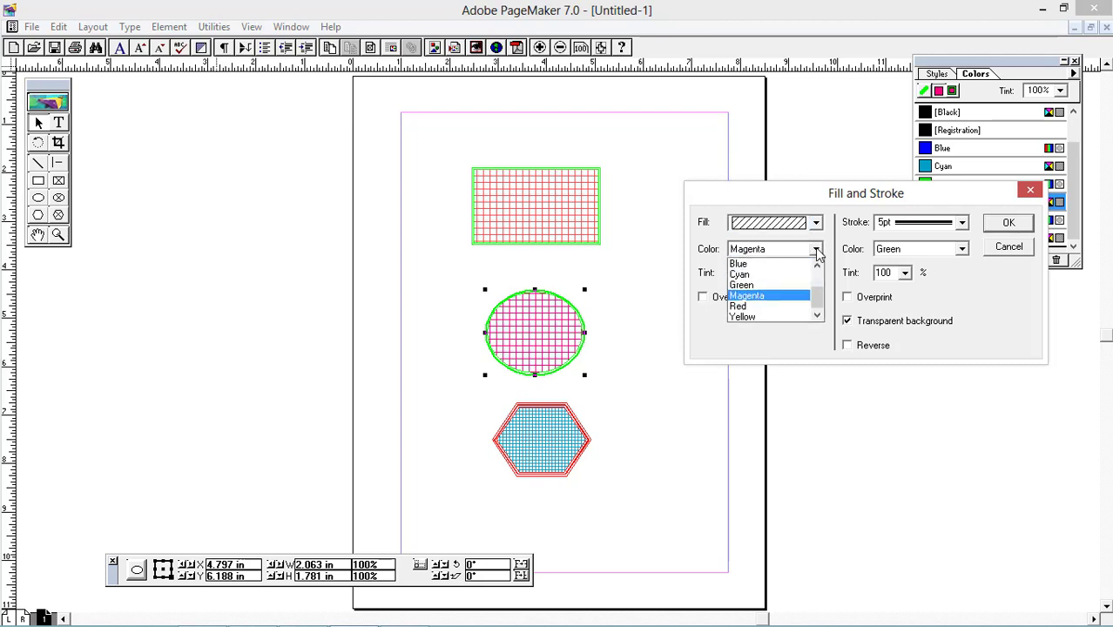
click(768, 264)
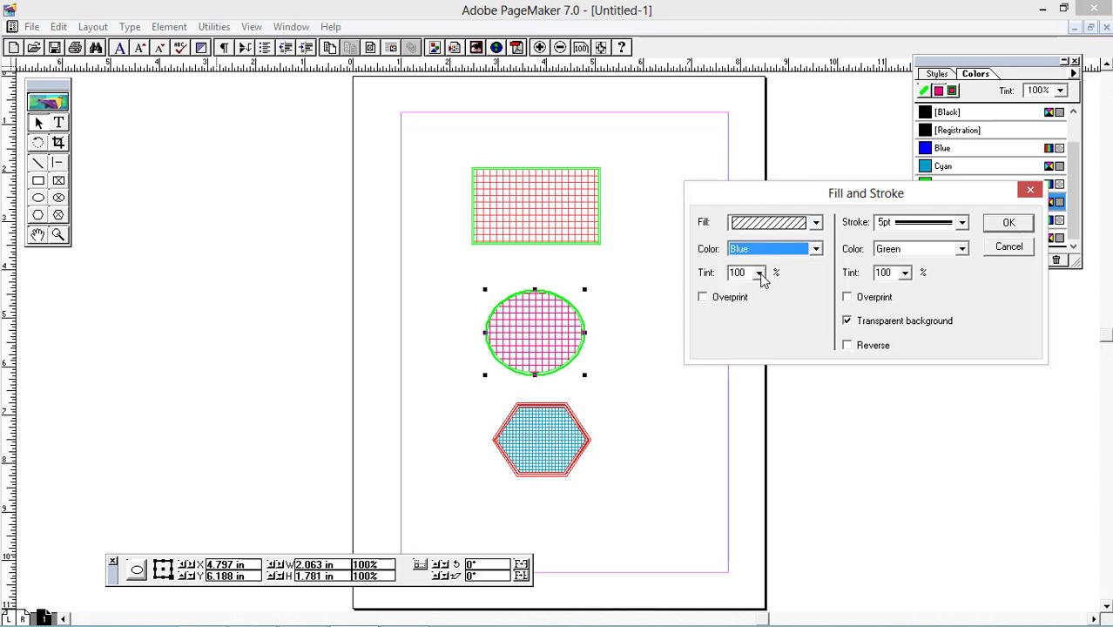
Set the ellipse's stroke colour to Red and apply the fill and stroke settings
click(962, 249)
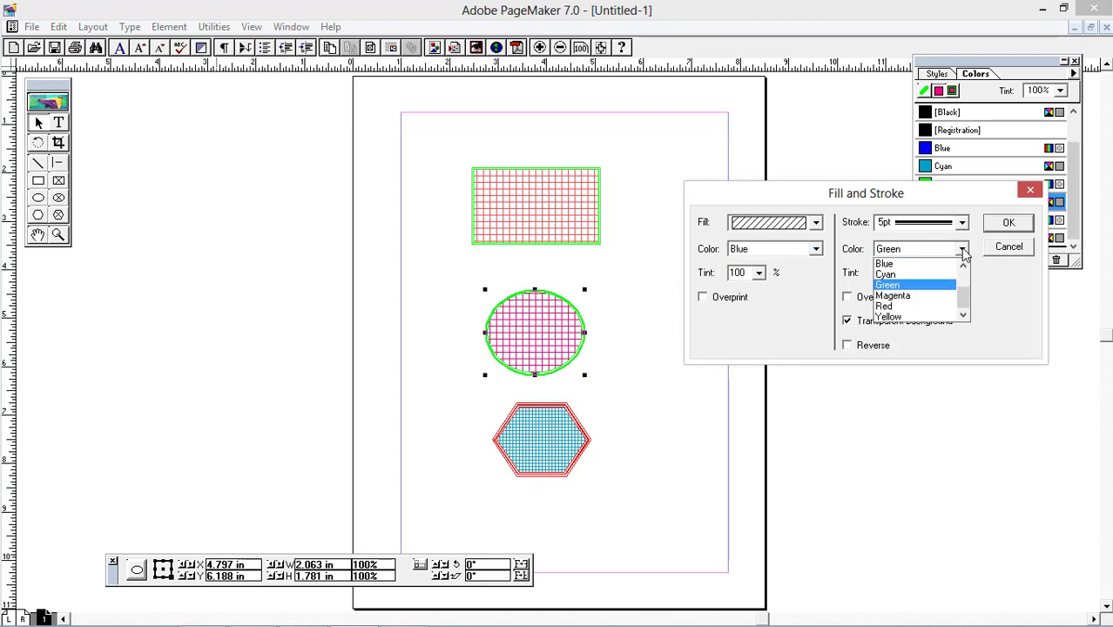
click(901, 307)
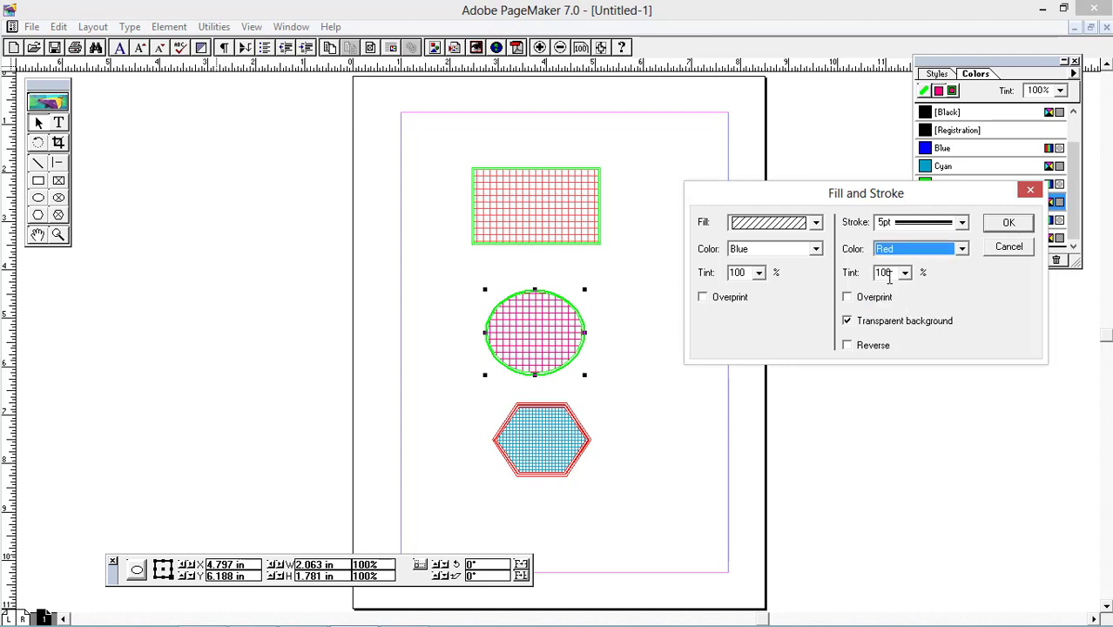
click(1007, 223)
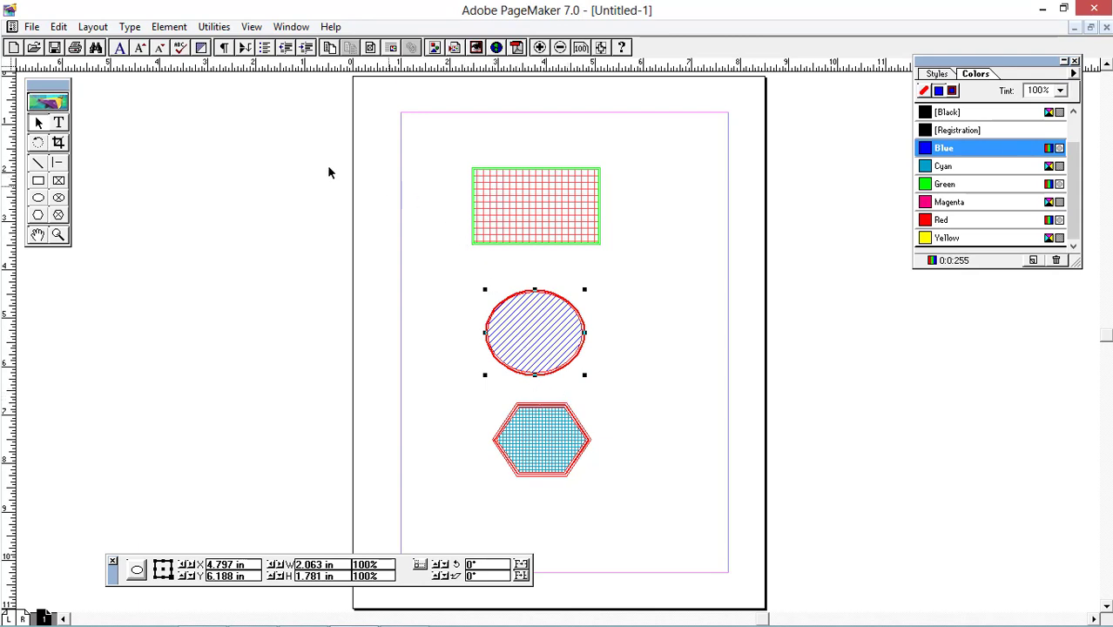
click(168, 27)
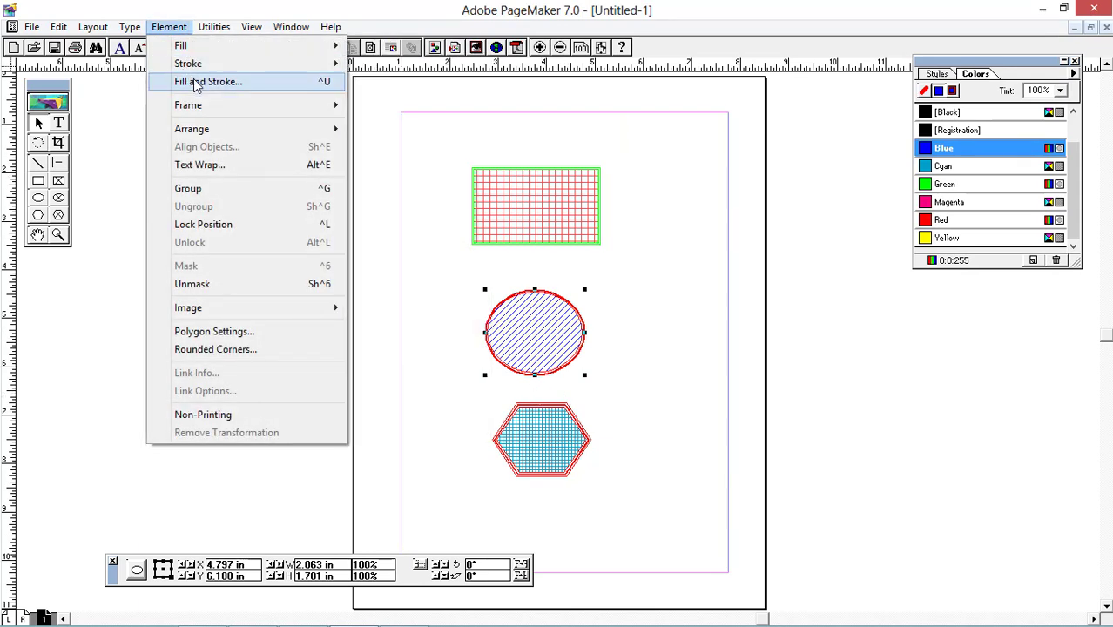
mouse_move(192, 66)
click(202, 84)
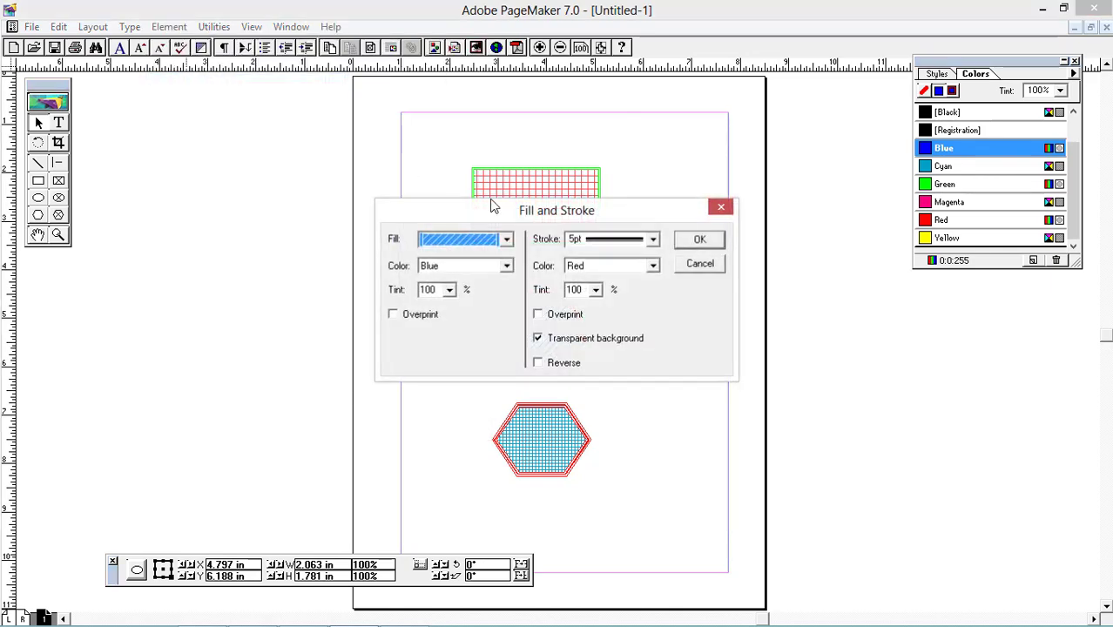
click(694, 264)
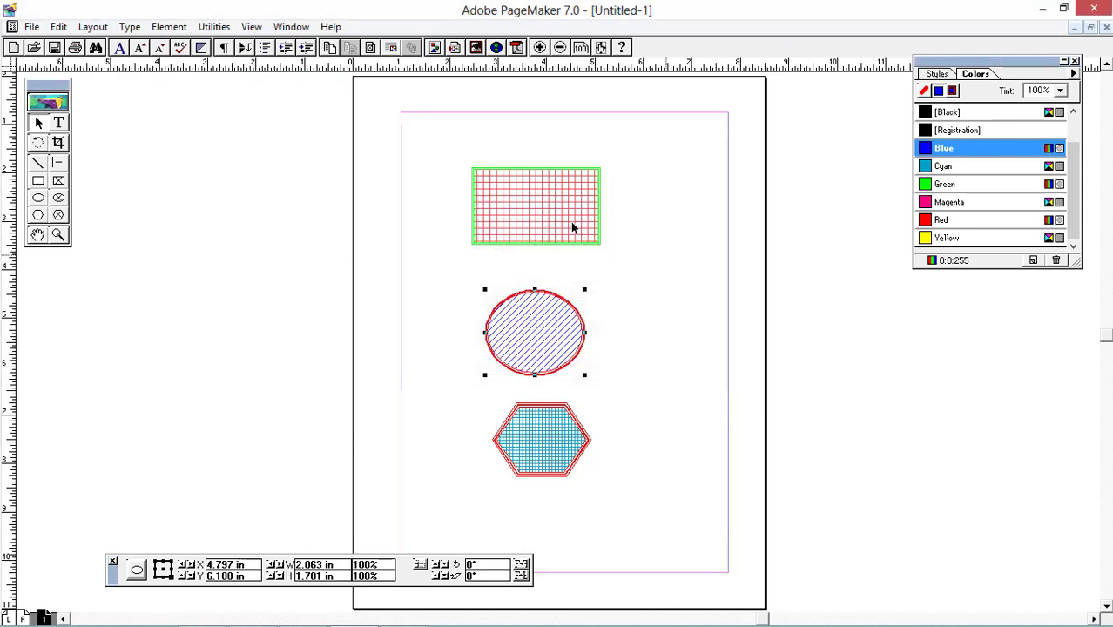
click(169, 27)
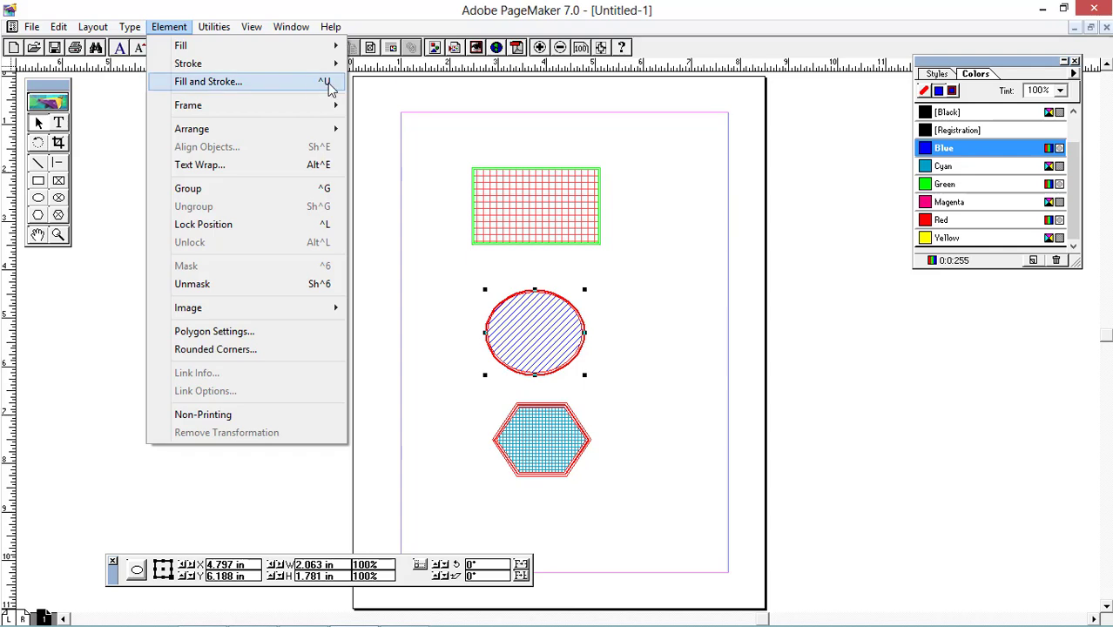
click(327, 11)
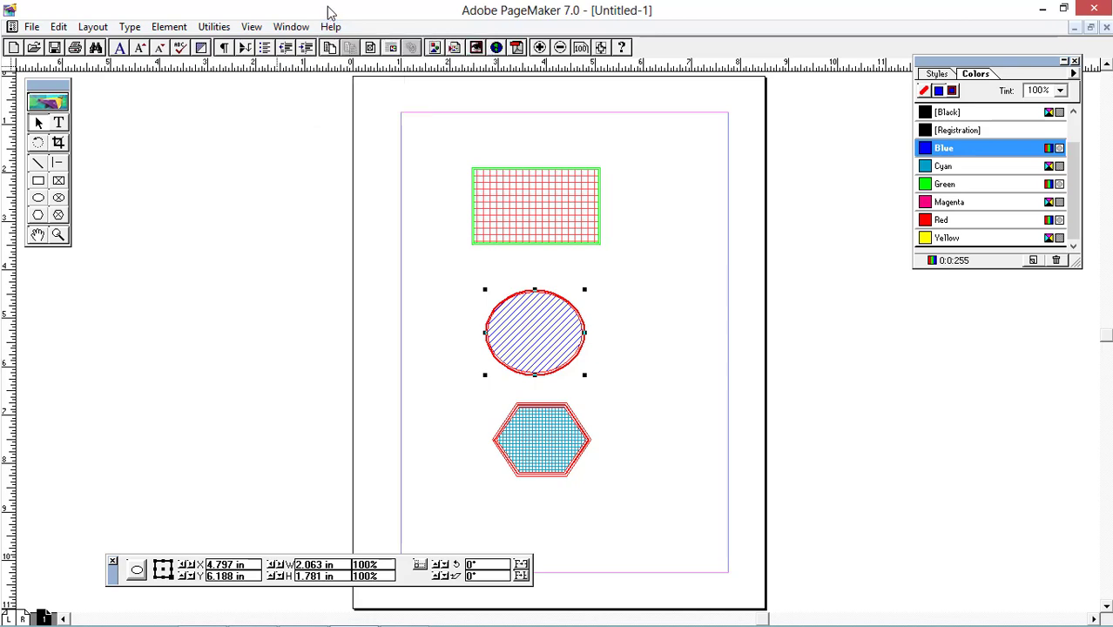